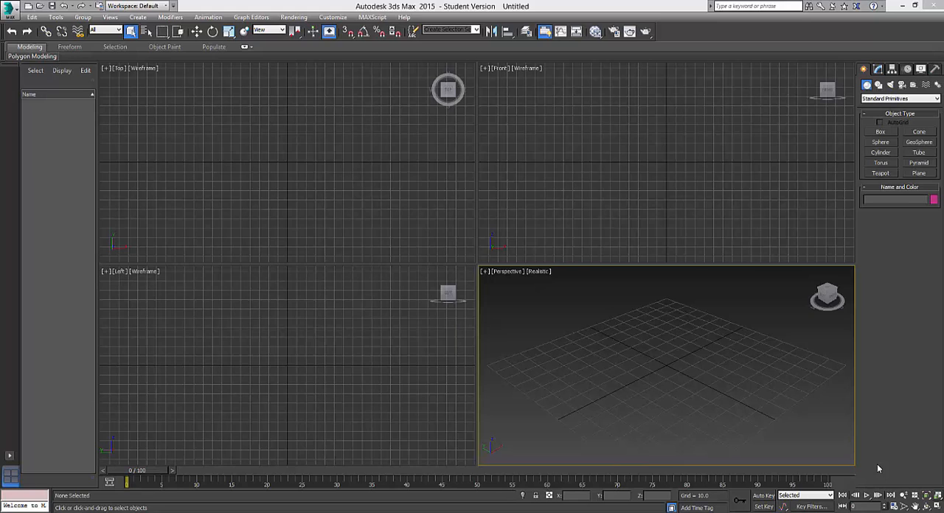
Create a plane about 190 by 103 units with 24 length segments in the perspective view.
left_click(923, 174)
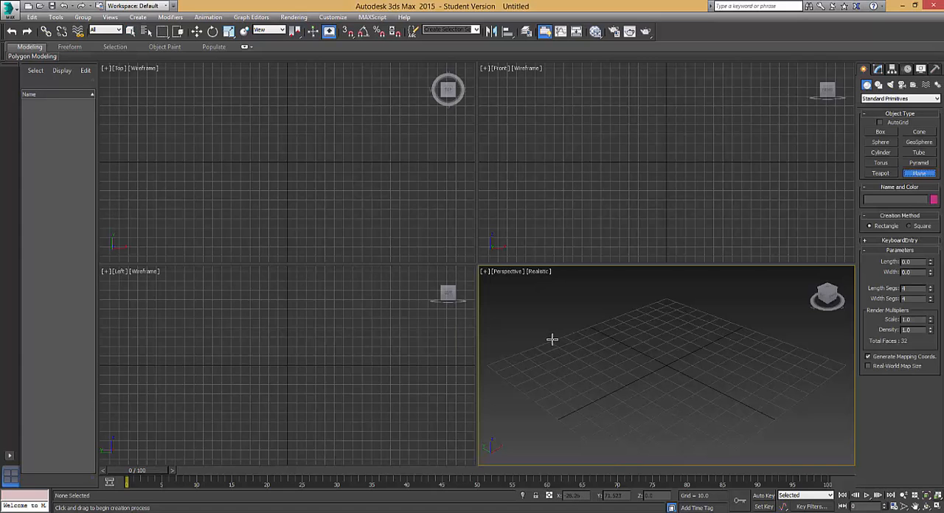
left_click_drag(552, 339, 822, 393)
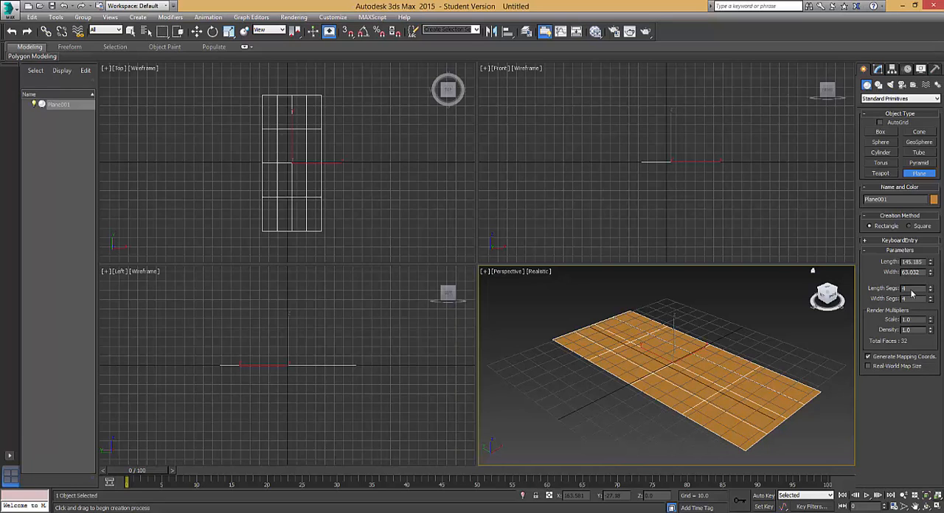
key("Tab")
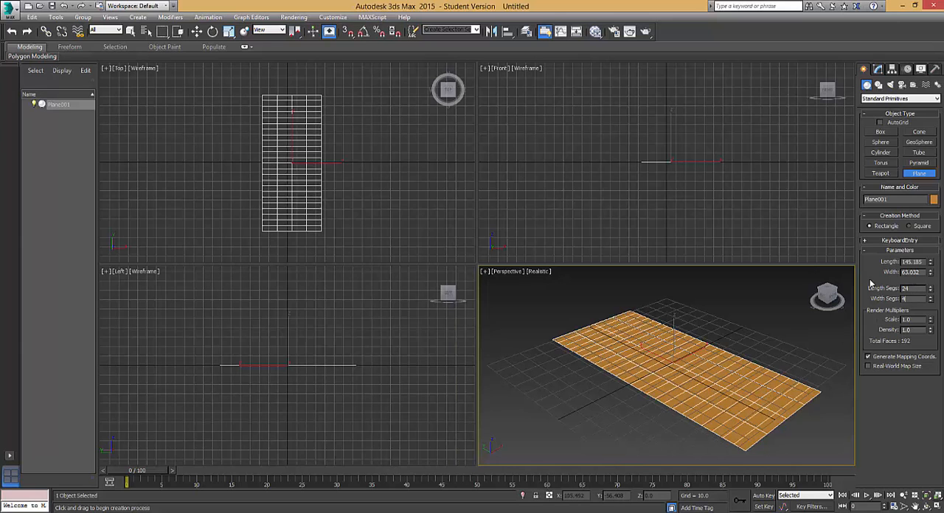
left_click_drag(932, 264, 931, 268)
middle_click_drag(718, 406, 634, 388, "alt")
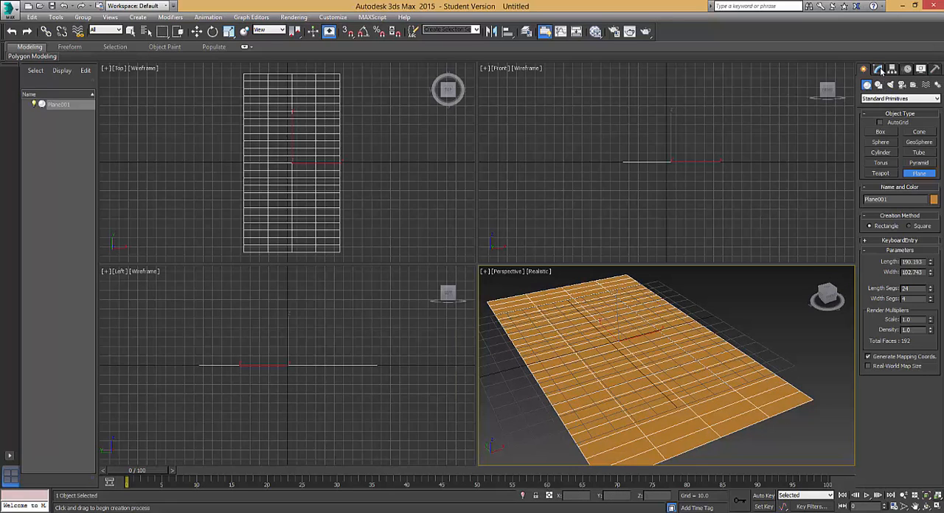
Apply a Bend modifier to the plane.
left_click(878, 70)
left_click(899, 98)
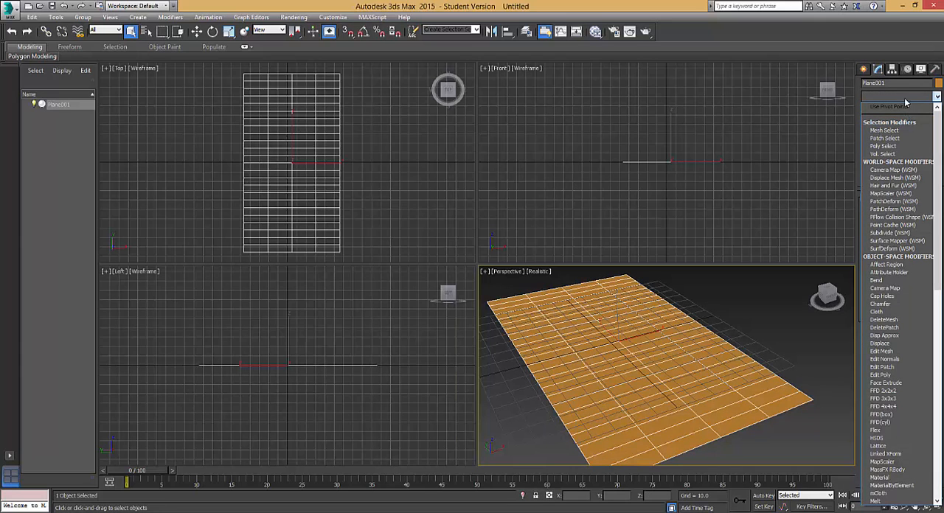
key("b")
left_click(876, 108)
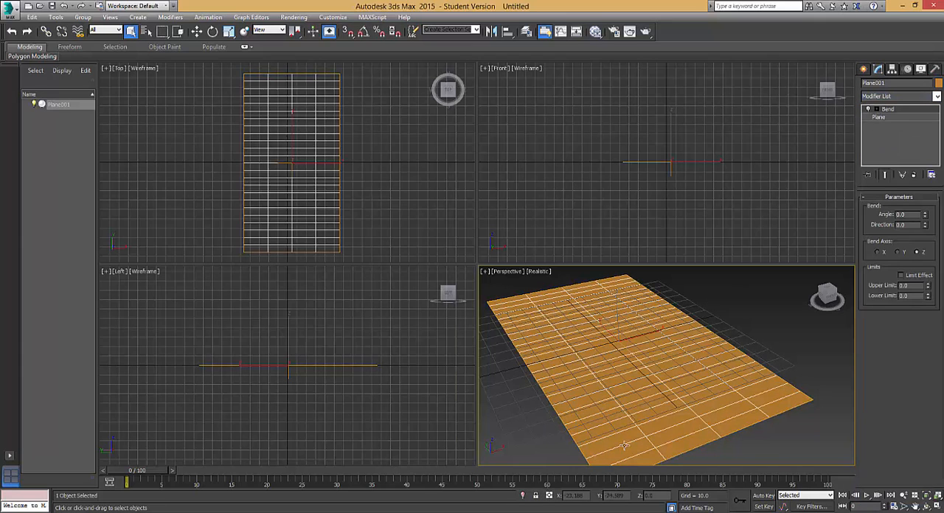
Bend the plane along the Y axis with an angle of 100 and a direction of about 93.5.
middle_click_drag(713, 386, 698, 412, "alt")
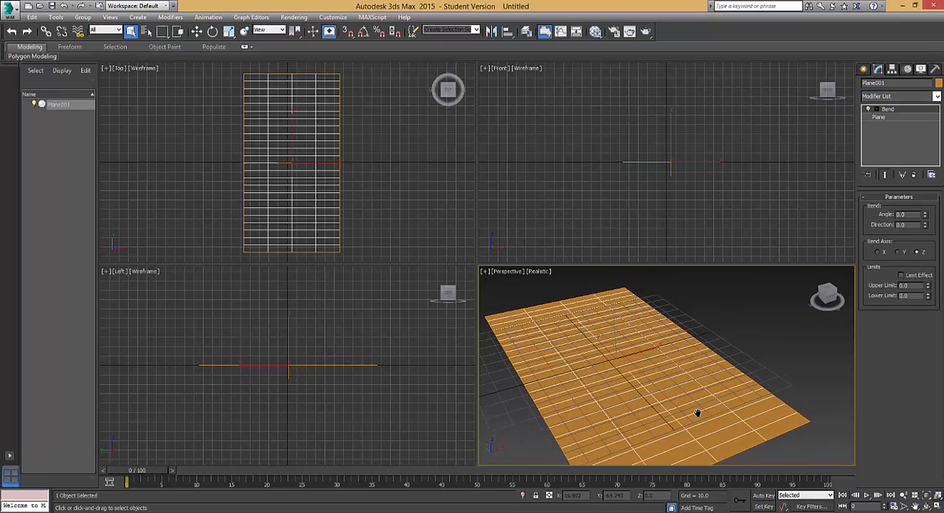
scroll(596, 379, "up", 3)
scroll(603, 406, "down", 5)
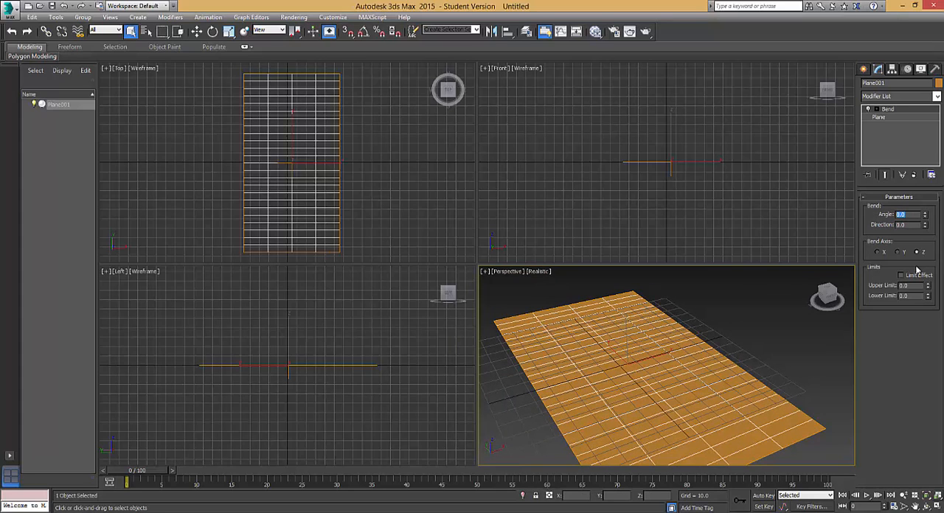
type("10")
left_click_drag(923, 158, 918, 187)
scroll(700, 382, "down", 5)
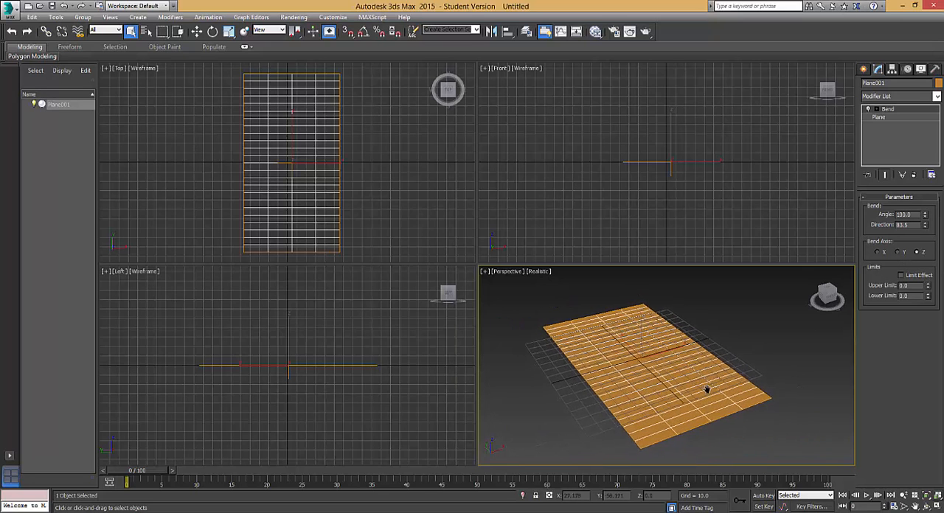
mouse_move(726, 386)
middle_mouse_down("alt")
mouse_move(693, 385)
mouse_move(754, 395)
mouse_move(737, 388)
middle_mouse_up("alt")
scroll(694, 386, "up", 4)
scroll(737, 388, "down", 2)
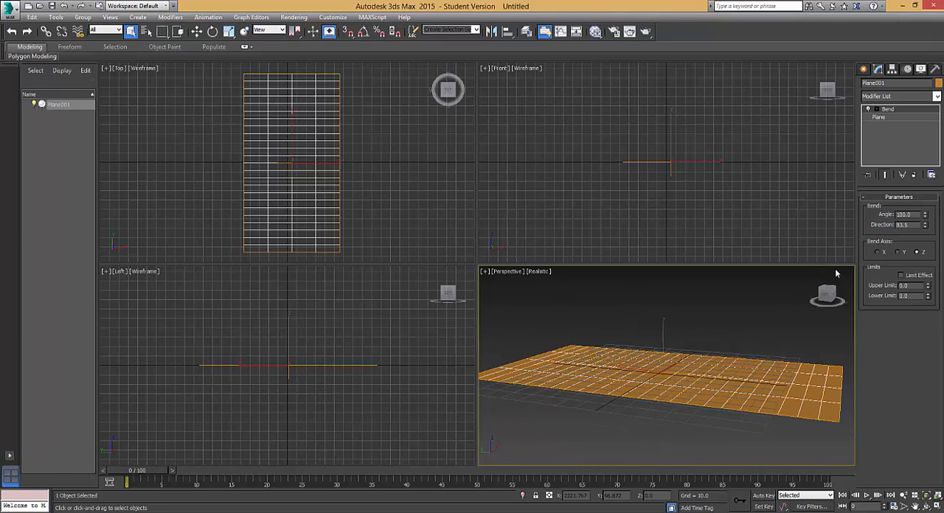
left_click(897, 252)
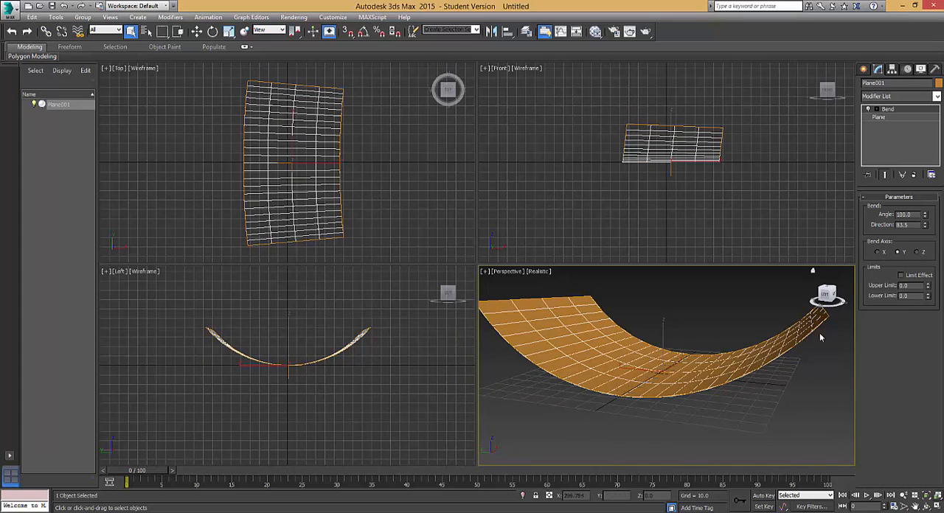
Limit the bend effect to an upper limit of about 137 and set the bend direction to 90.
middle_click_drag(676, 411, 662, 390)
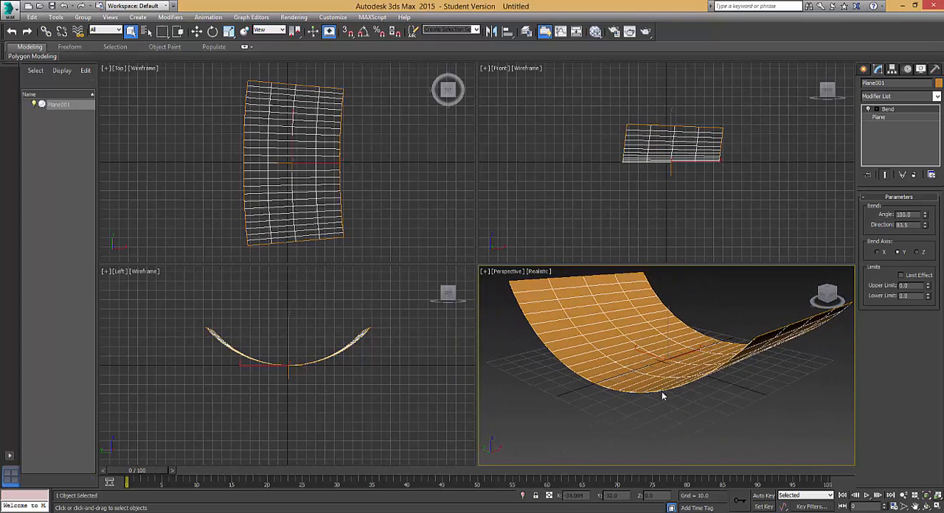
left_click(900, 275)
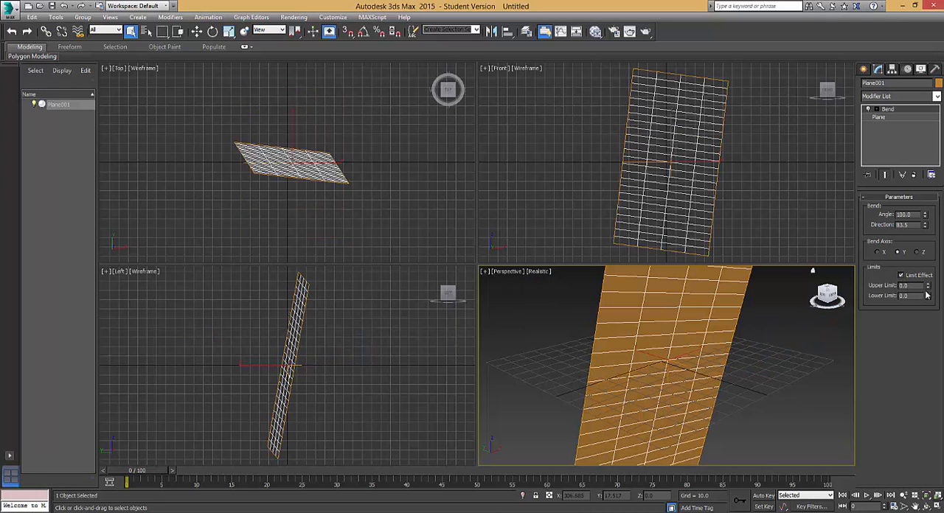
left_click_drag(928, 286, 928, 274)
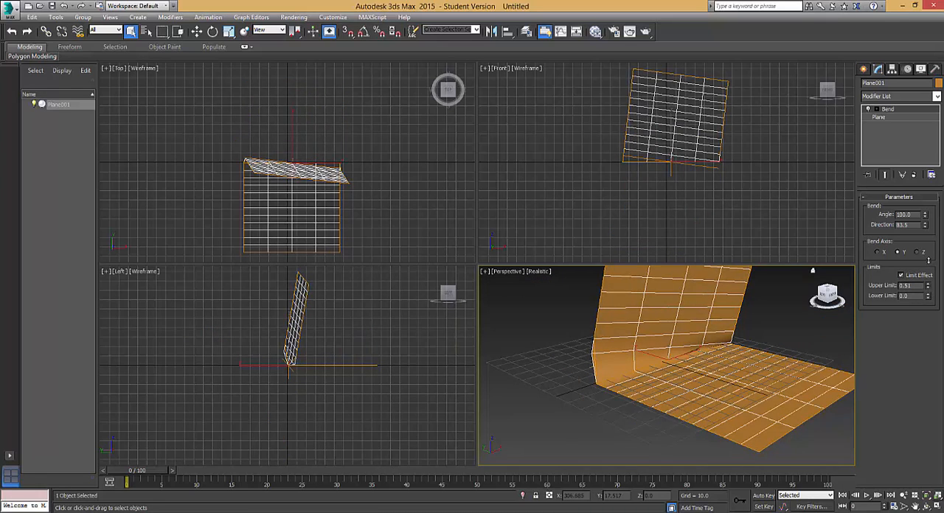
left_click_drag(917, 212, 856, 505)
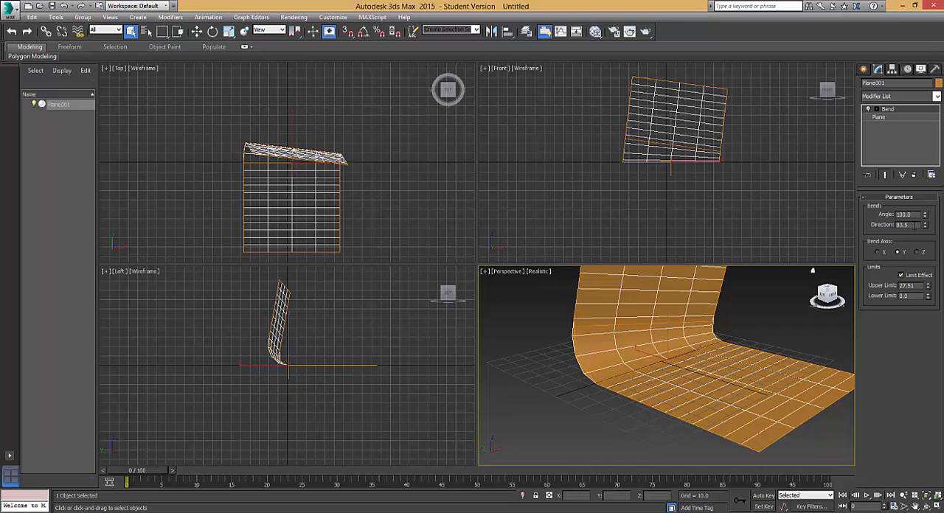
mouse_move(927, 227)
left_mouse_down()
mouse_move(930, 216)
mouse_move(926, 224)
left_mouse_up()
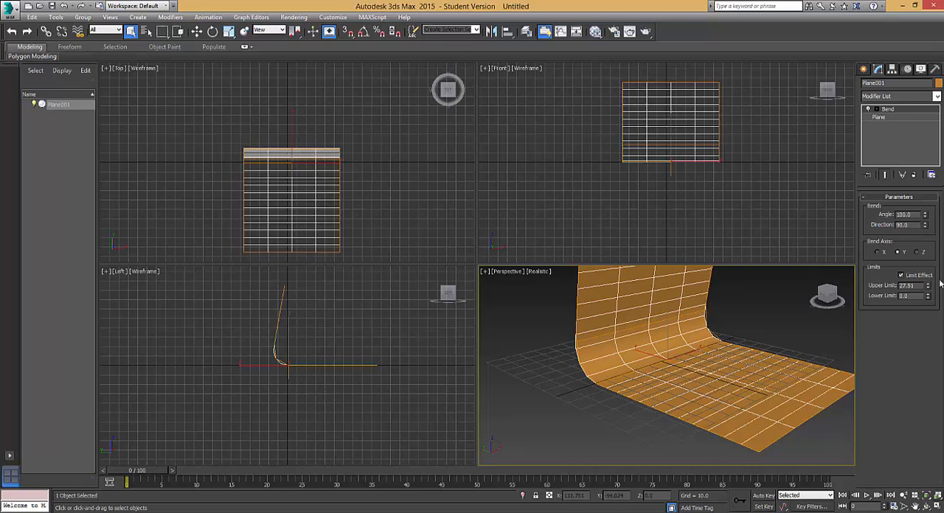
left_click_drag(929, 288, 919, 86)
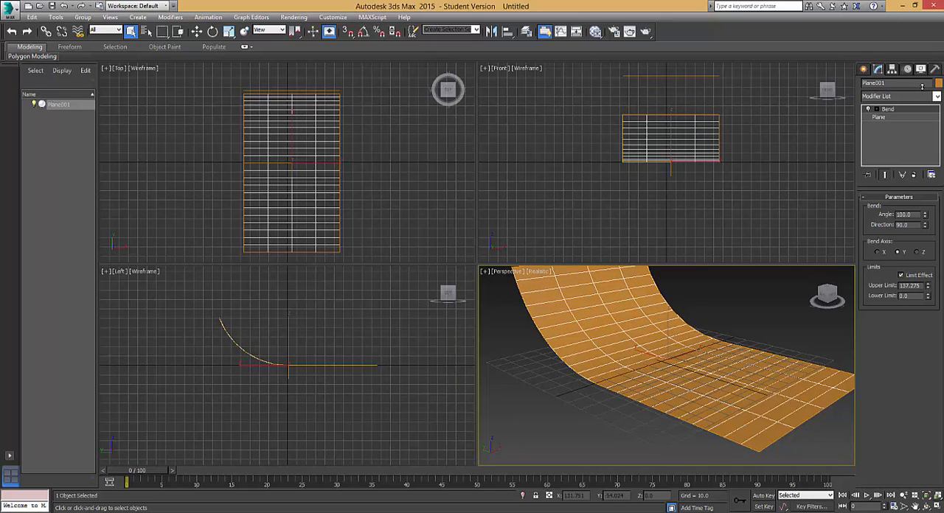
Widen the bent plane by scaling it along the X axis to about 173%.
middle_click_drag(746, 393, 695, 381, "alt")
scroll(700, 394, "up", 3)
scroll(700, 394, "down", 1)
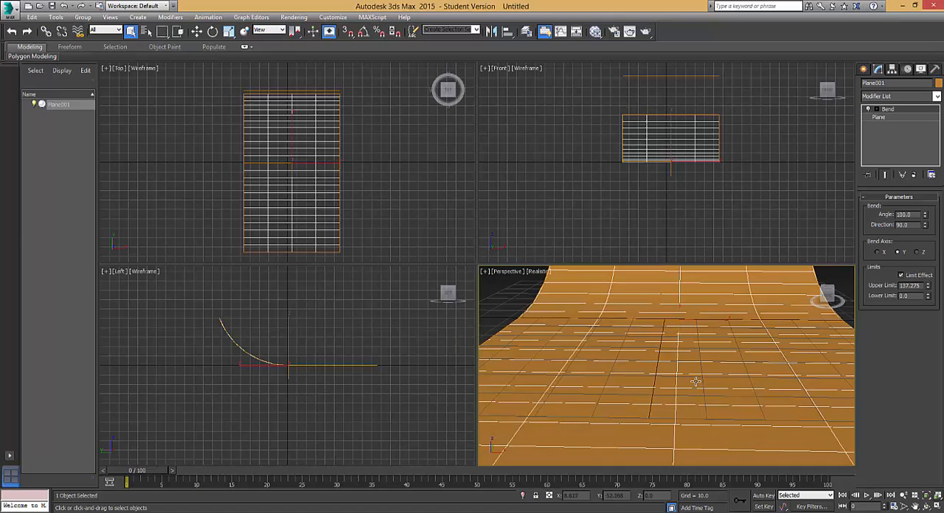
key("r")
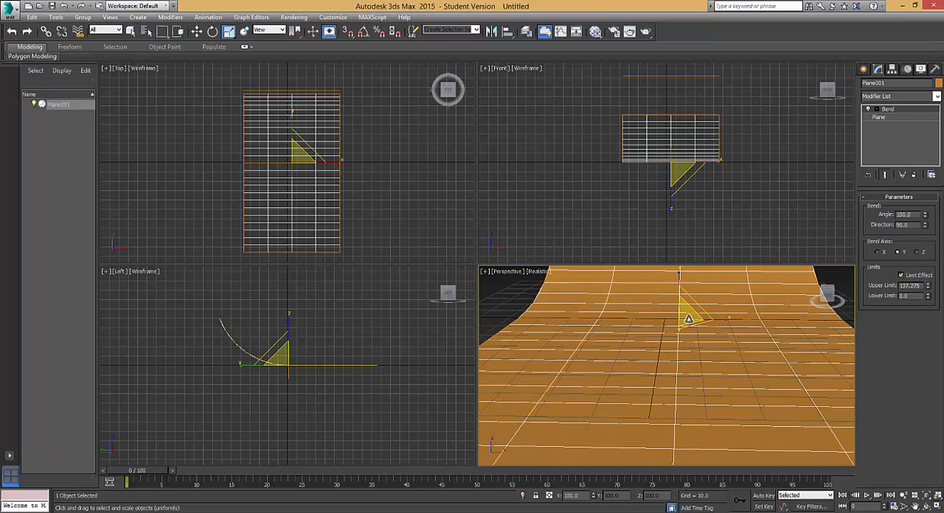
left_click_drag(729, 319, 742, 322)
scroll(726, 402, "down", 2)
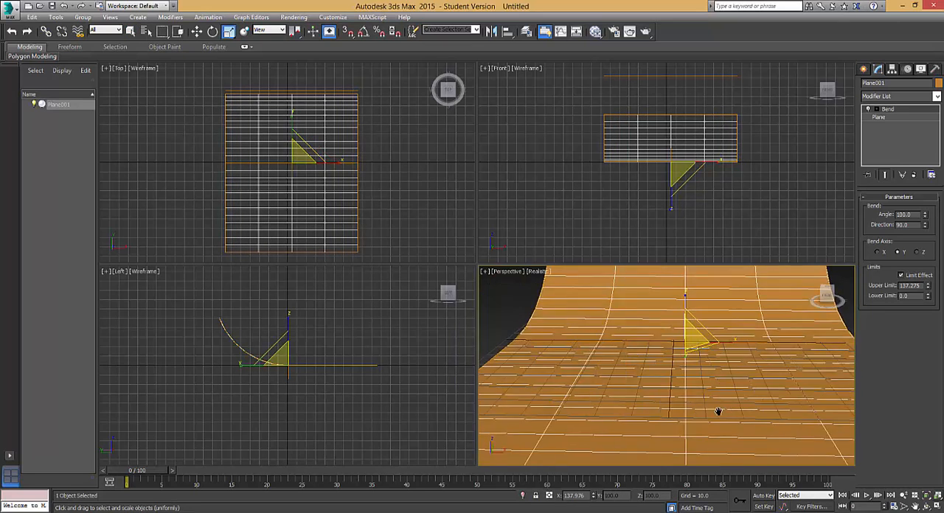
middle_click_drag(719, 411, 720, 420, "alt")
scroll(721, 419, "up", 2)
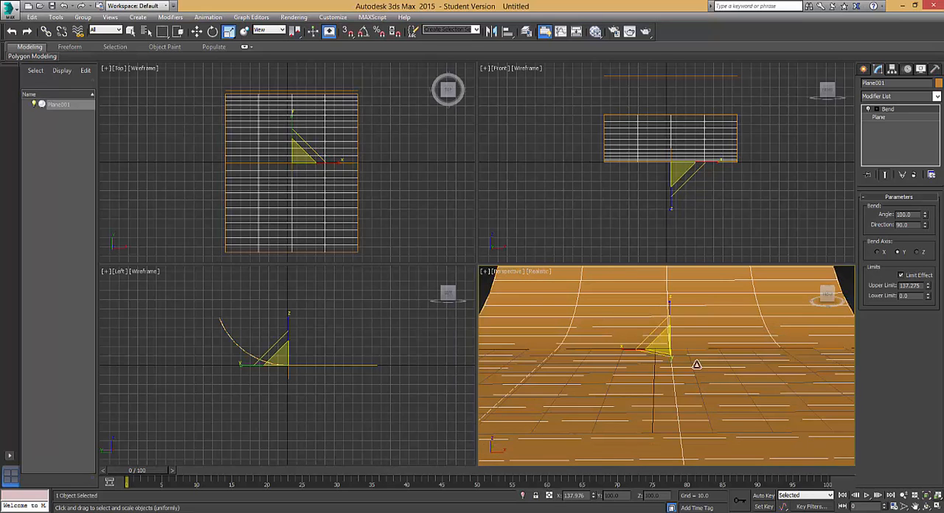
mouse_move(629, 345)
left_mouse_down()
mouse_move(612, 349)
mouse_move(621, 349)
left_mouse_up()
middle_click_drag(718, 396, 711, 403)
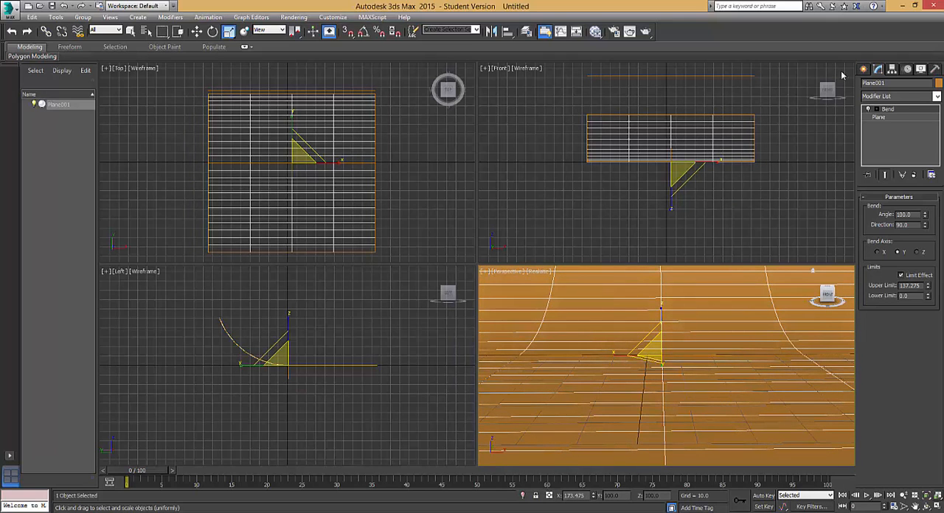
Create a Torus Knot extended primitive over the plane with a base radius of about 31 and a cross-section radius of about 11.7.
left_click(865, 69)
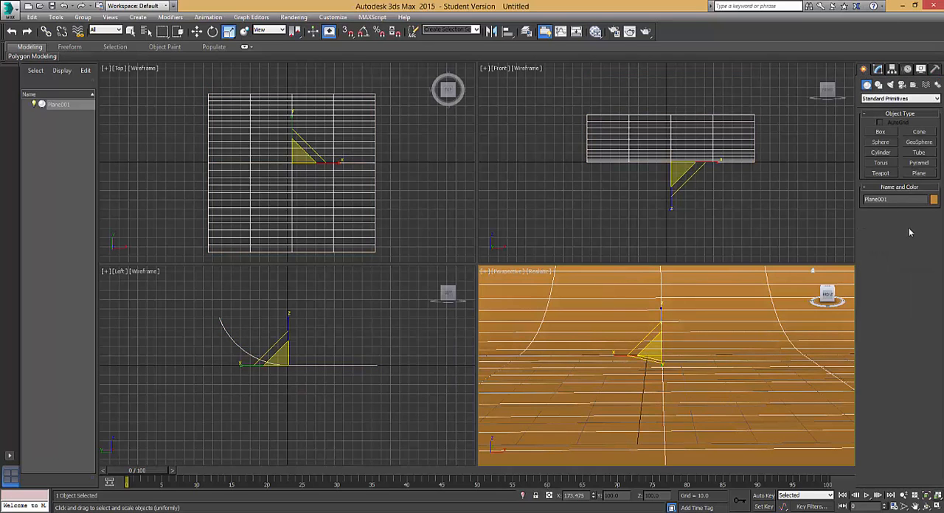
left_click(906, 99)
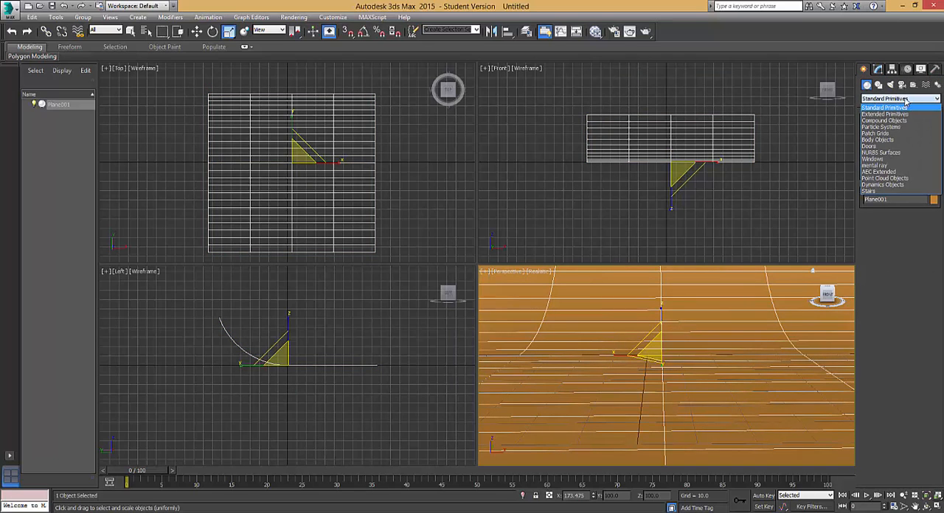
left_click(884, 115)
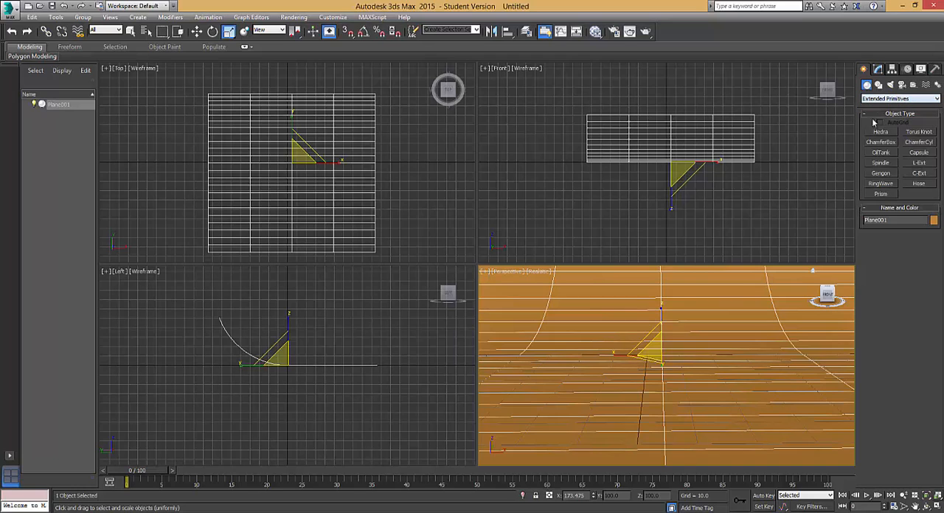
left_click(918, 132)
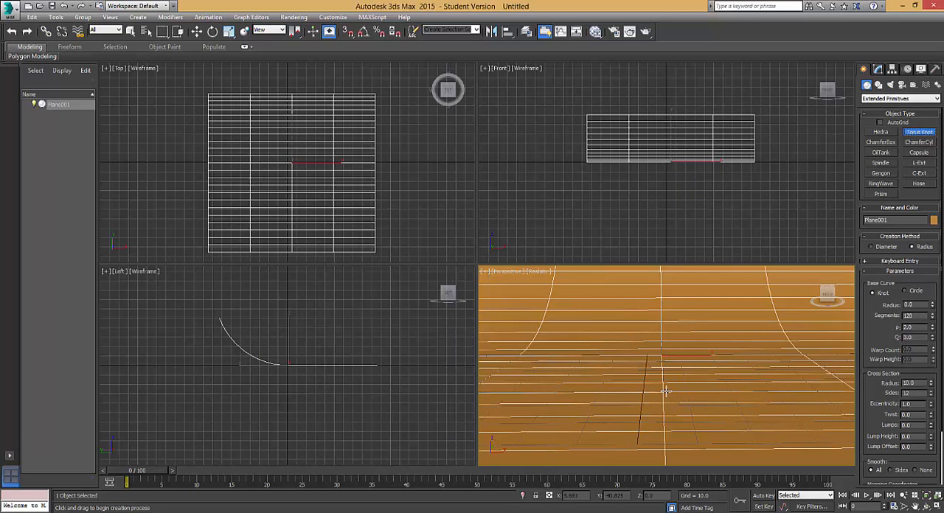
left_click_drag(663, 391, 670, 369)
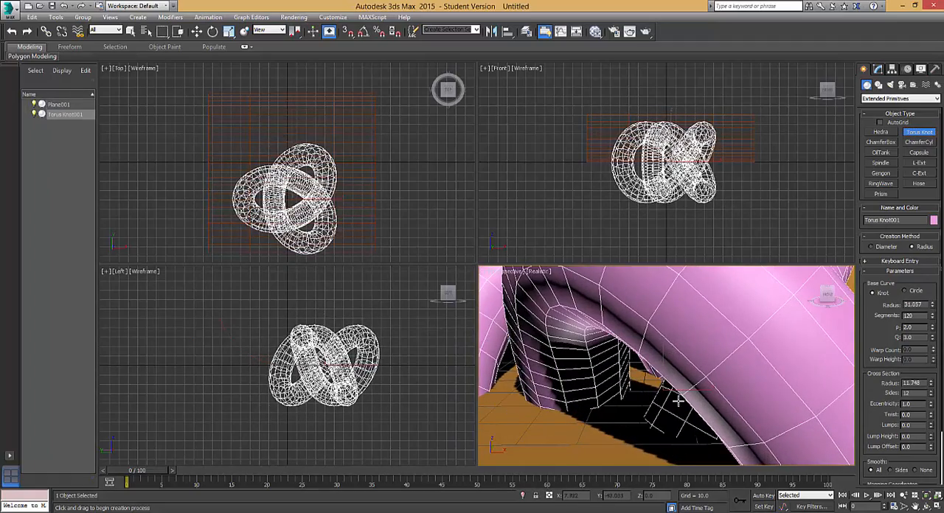
Raise the torus knot above the plane to a Z position of about 59.7.
scroll(677, 401, "down", 4)
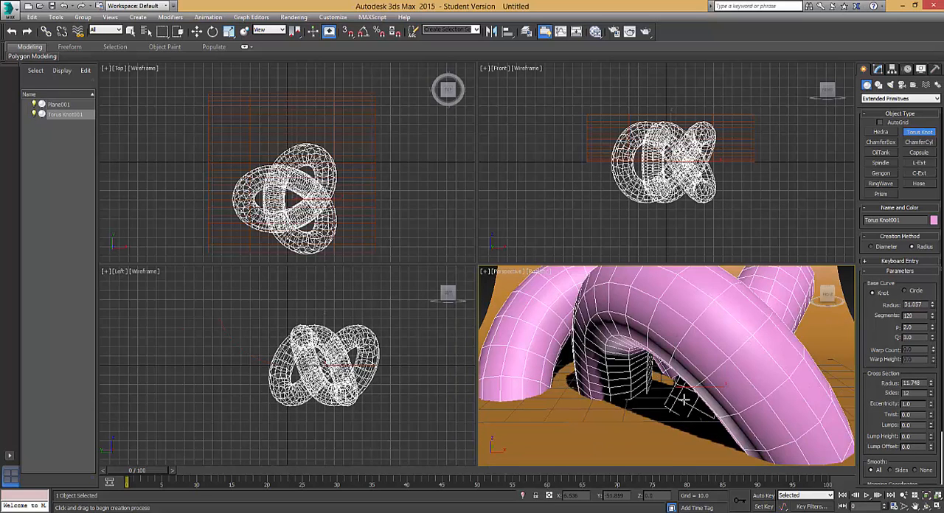
scroll(684, 400, "down", 2)
scroll(677, 406, "up", 2)
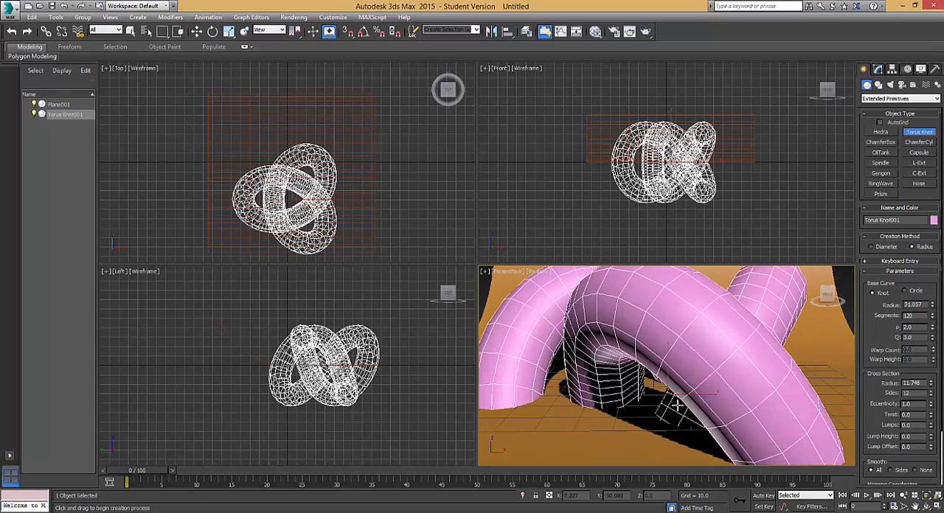
scroll(677, 405, "down", 3)
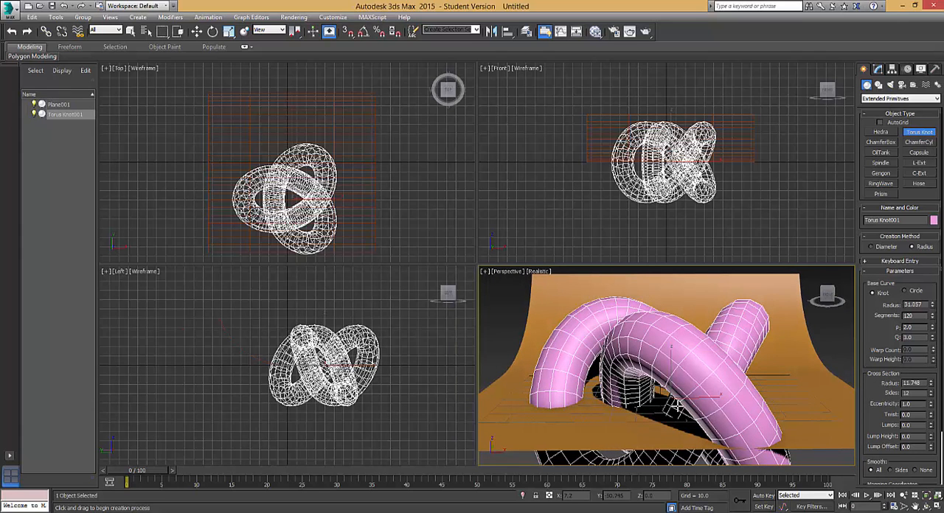
key("w")
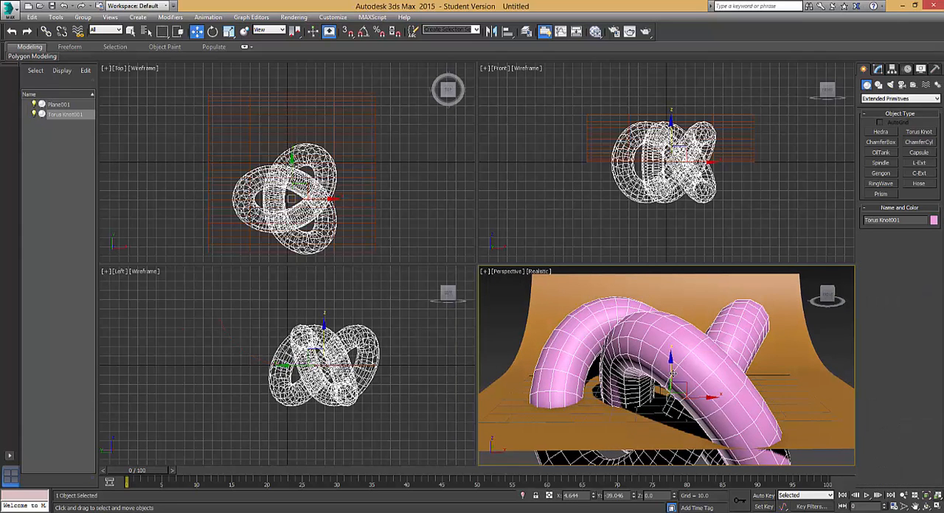
left_click_drag(673, 356, 683, 245)
middle_click_drag(691, 365, 685, 434)
scroll(686, 432, "down", 4)
scroll(697, 404, "up", 3)
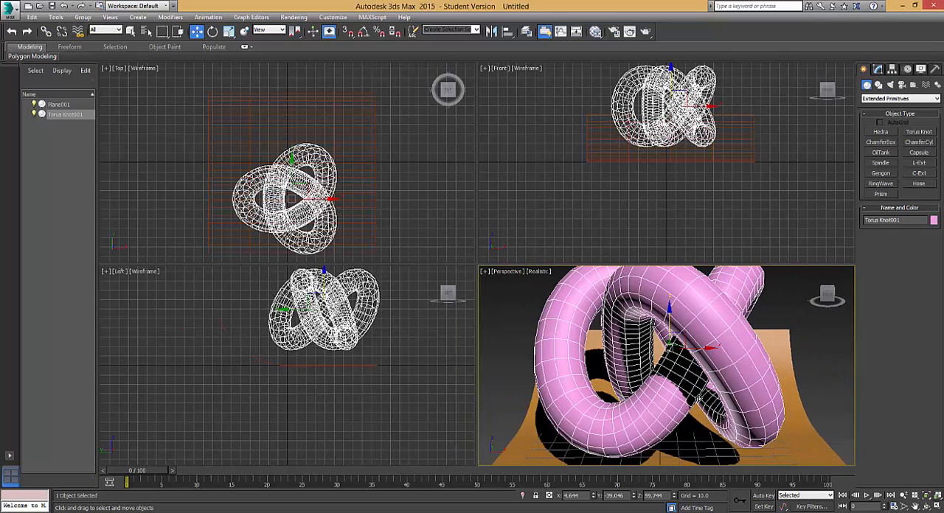
Scale the torus knot down uniformly to about 16%.
key("r")
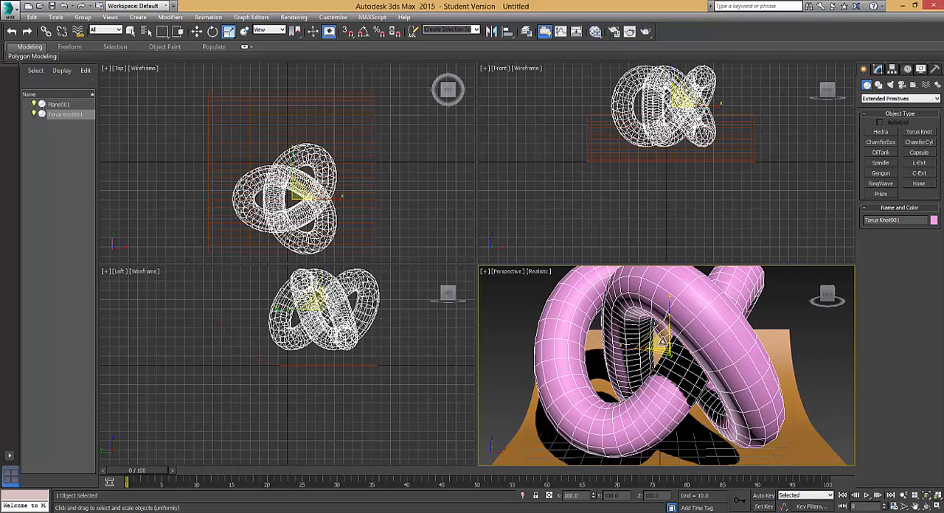
left_click_drag(664, 342, 693, 100)
Scale the torus knot down uniformly to about 16% and lower it onto the backdrop floor at a Z position of about 7.2.
mouse_move(700, 293)
middle_mouse_down("alt")
mouse_move(683, 293)
mouse_move(691, 303)
middle_mouse_up("alt")
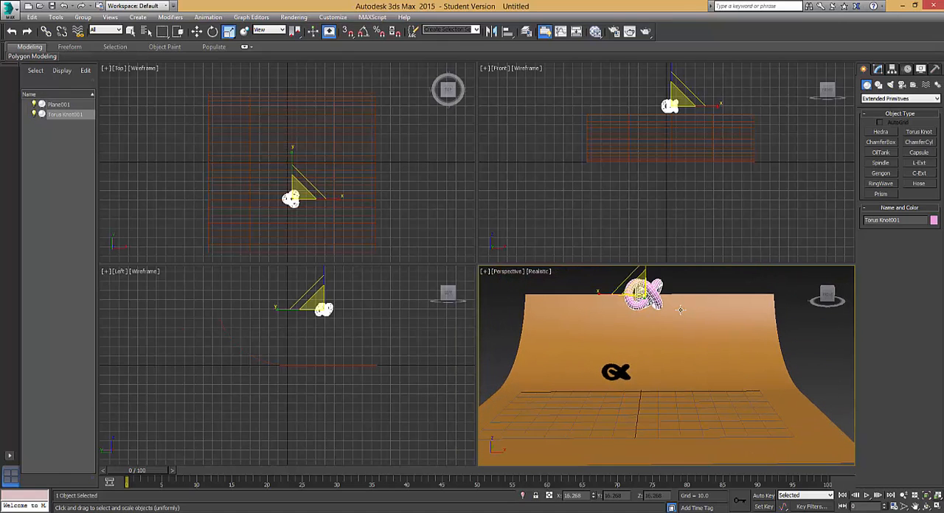
key("w")
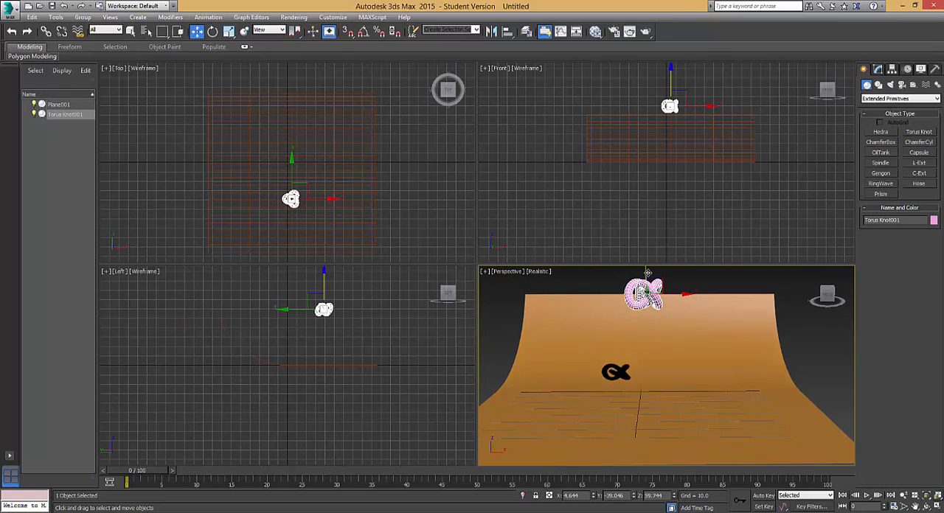
left_click_drag(646, 273, 634, 379)
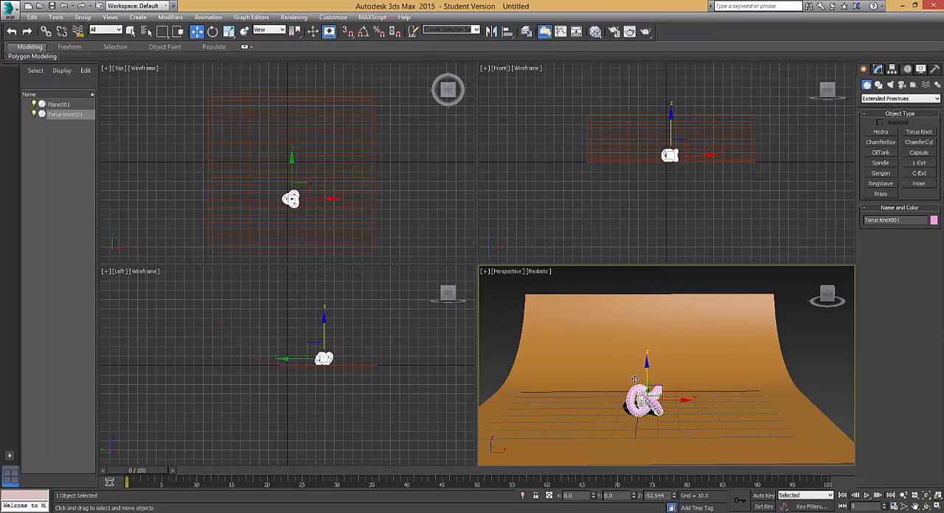
scroll(706, 386, "up", 3)
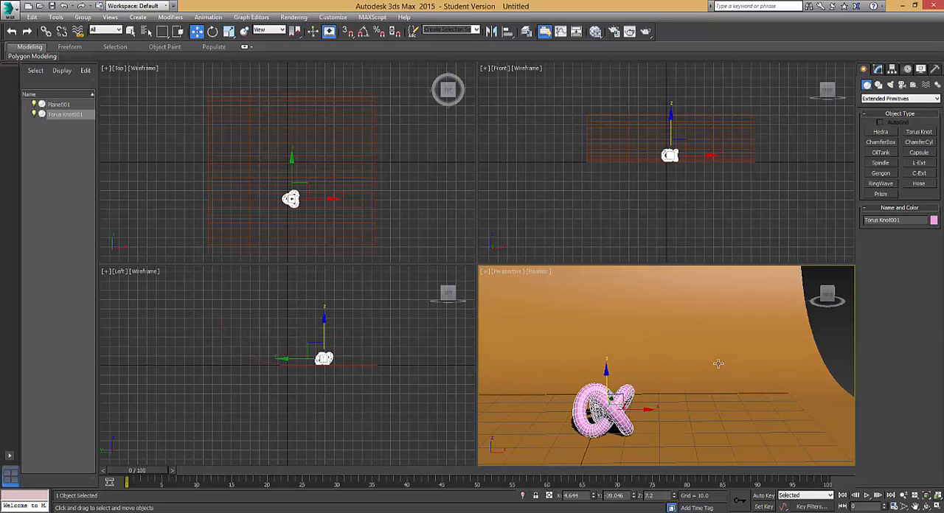
scroll(721, 358, "up", 4)
scroll(661, 382, "down", 3)
middle_click_drag(662, 381, 706, 375)
scroll(715, 379, "up", 4)
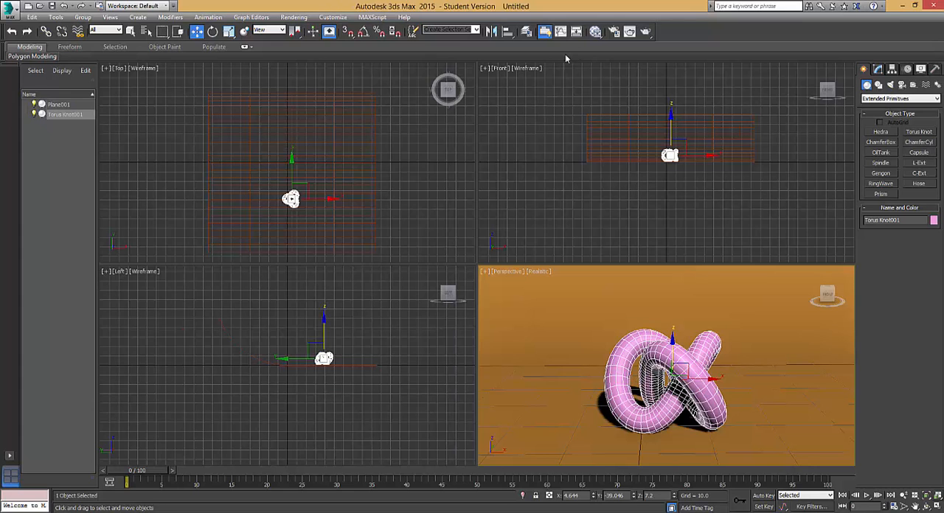
Create a Standard material in the Slate Material Editor and name it 1.
left_click(599, 31)
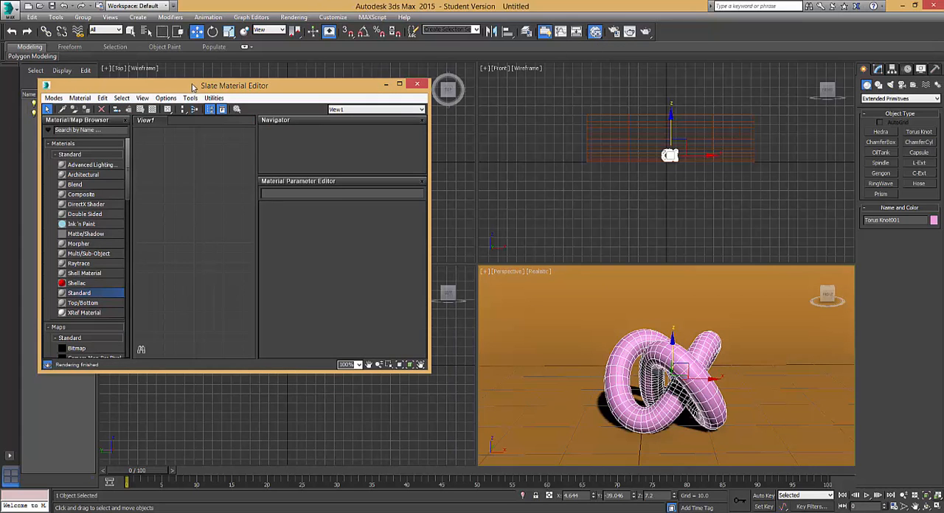
left_click_drag(197, 90, 306, 73)
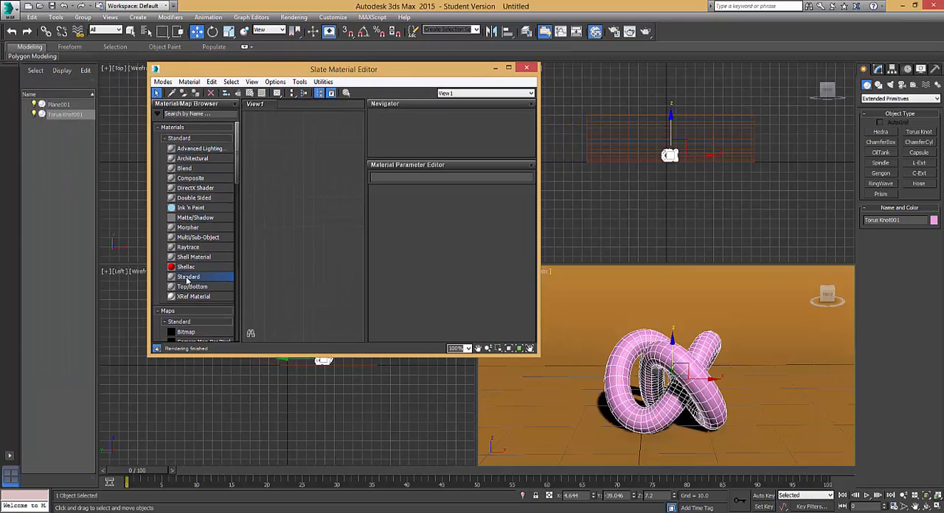
left_click_drag(295, 170, 296, 171)
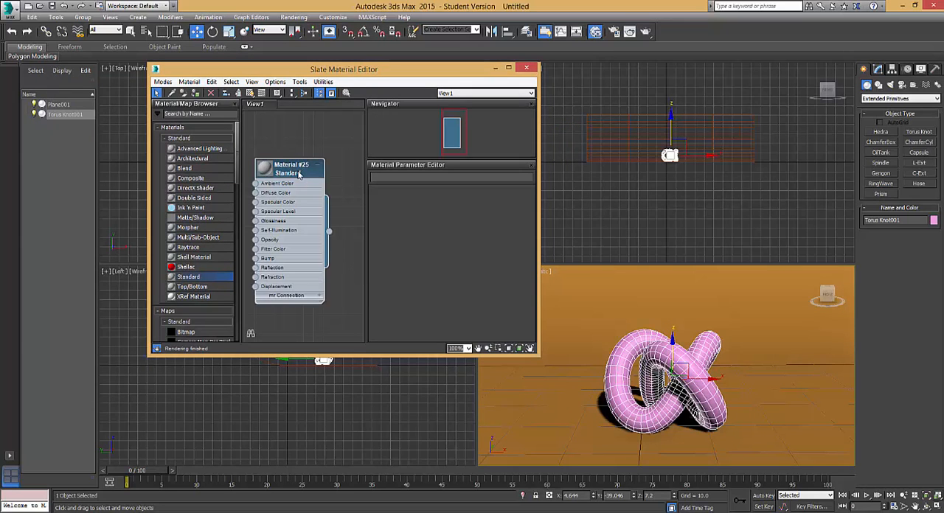
double_click(298, 173)
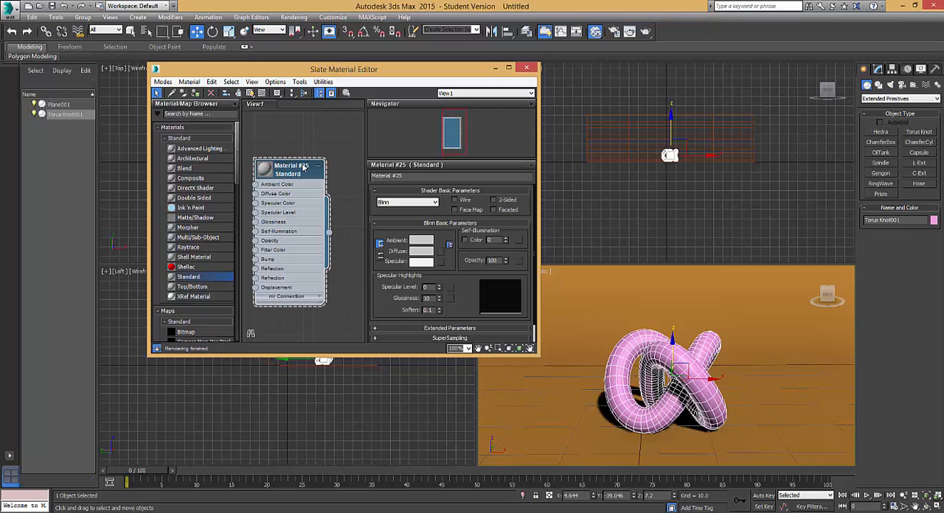
left_click(402, 176)
type("1")
left_click_drag(292, 189, 302, 170)
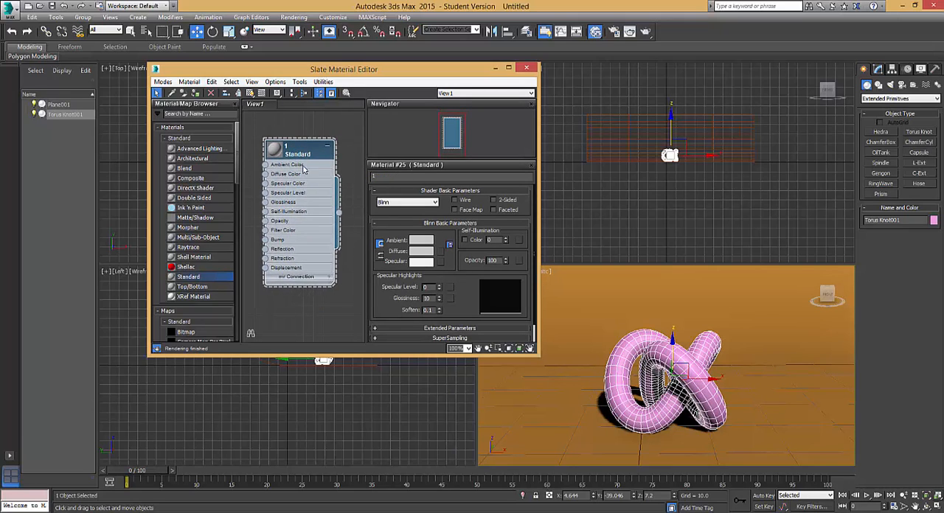
Assign material 1 to the backdrop plane and turn on its shaded display in the viewport.
left_click(620, 289)
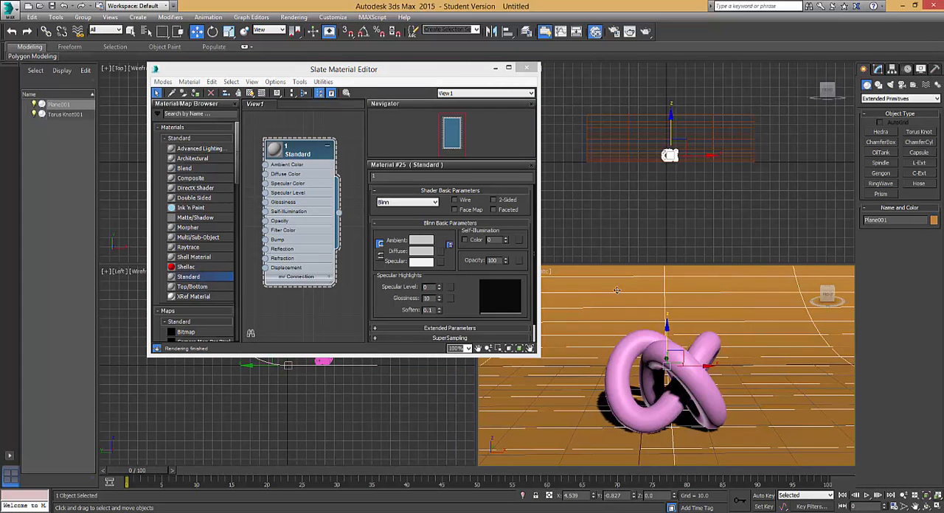
left_click_drag(364, 73, 272, 81)
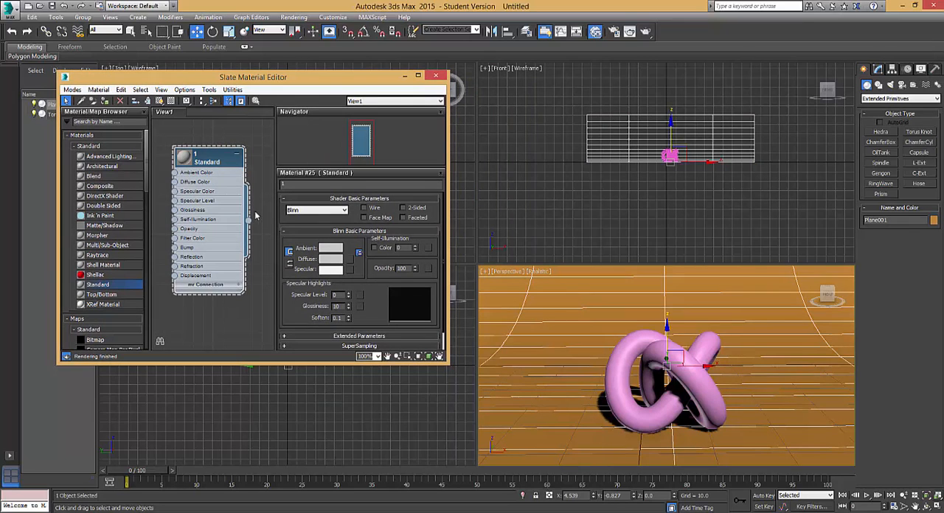
left_click(111, 102)
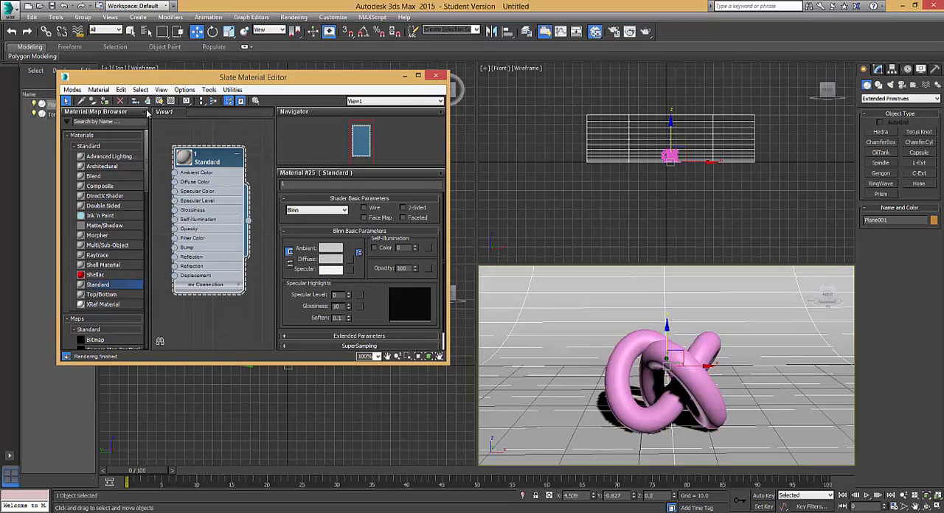
left_click(158, 101)
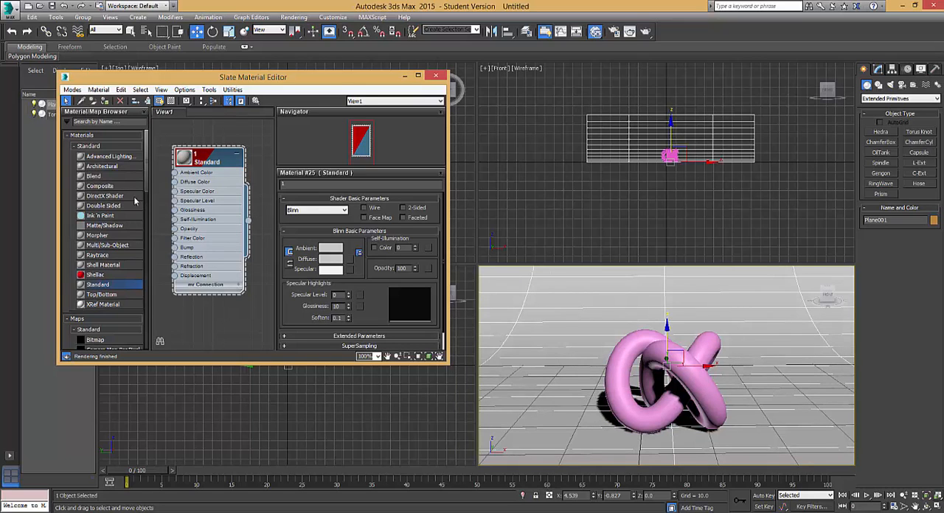
Add a second Standard material below material 1 and name it wire.
left_click_drag(210, 162, 209, 116)
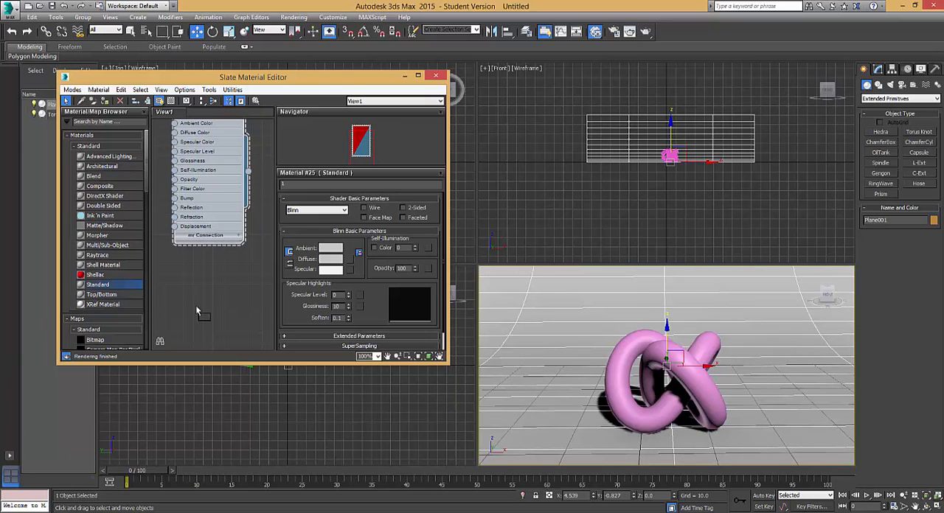
left_click_drag(213, 303, 223, 283)
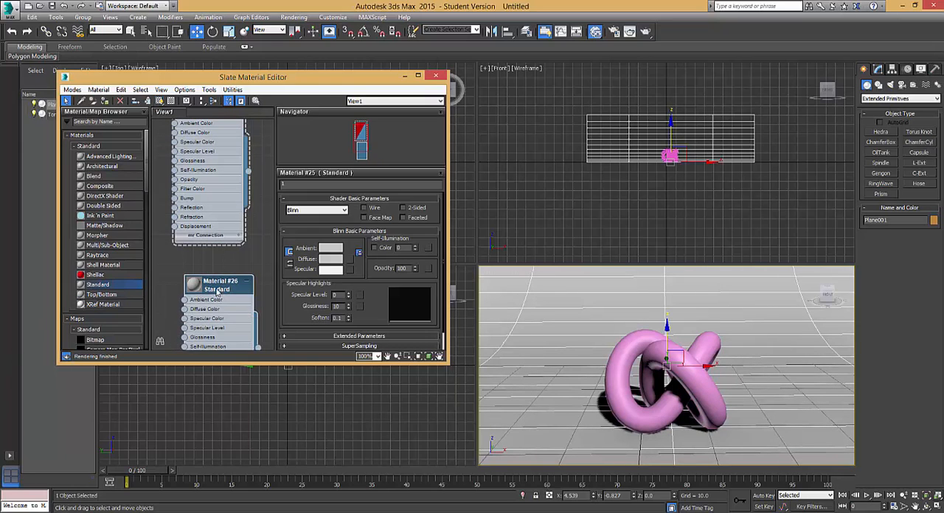
double_click(220, 287)
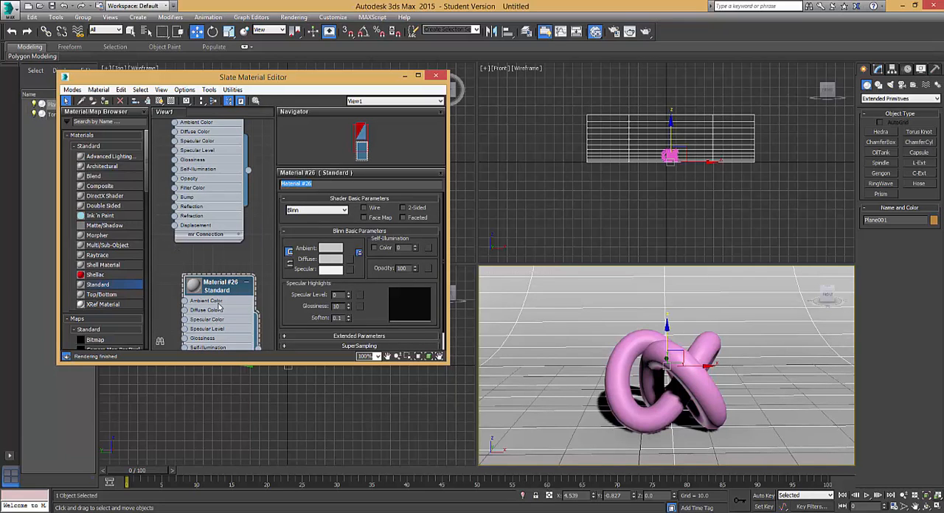
type("wire")
left_click_drag(231, 290, 209, 270)
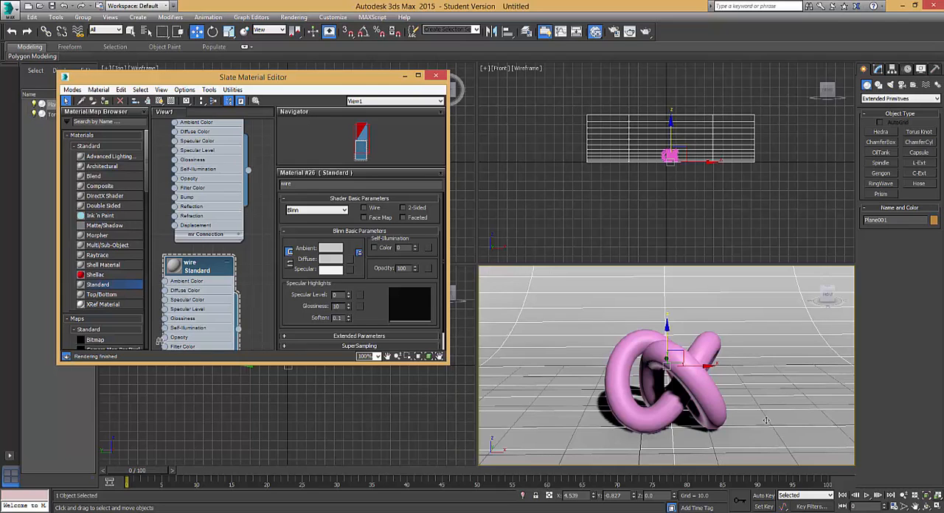
Enable the Wire option on the wire material and assign it to the torus knot with shaded viewport display on.
left_click(707, 396)
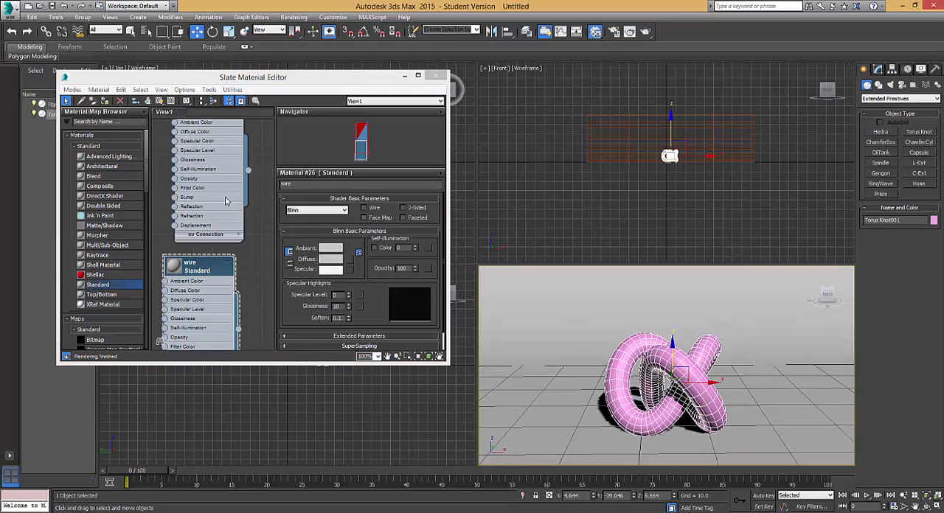
left_click_drag(210, 270, 210, 260)
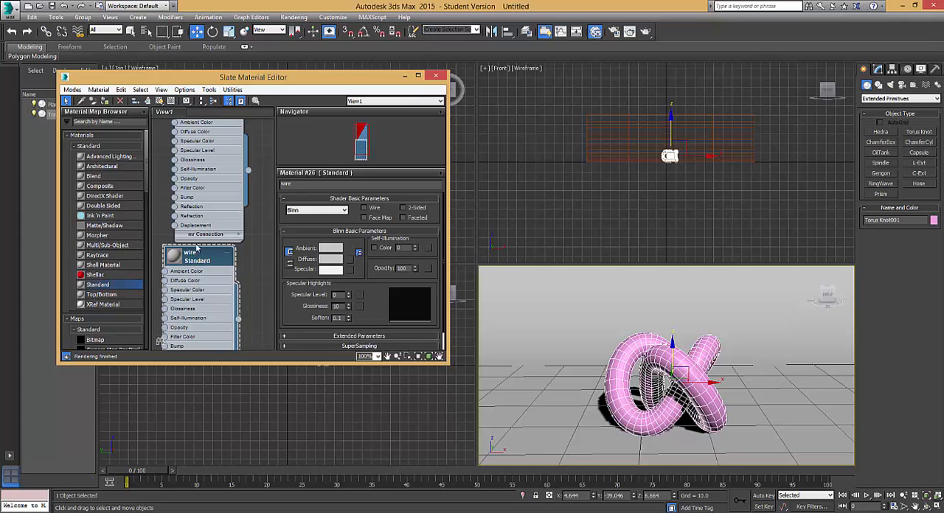
left_click(363, 208)
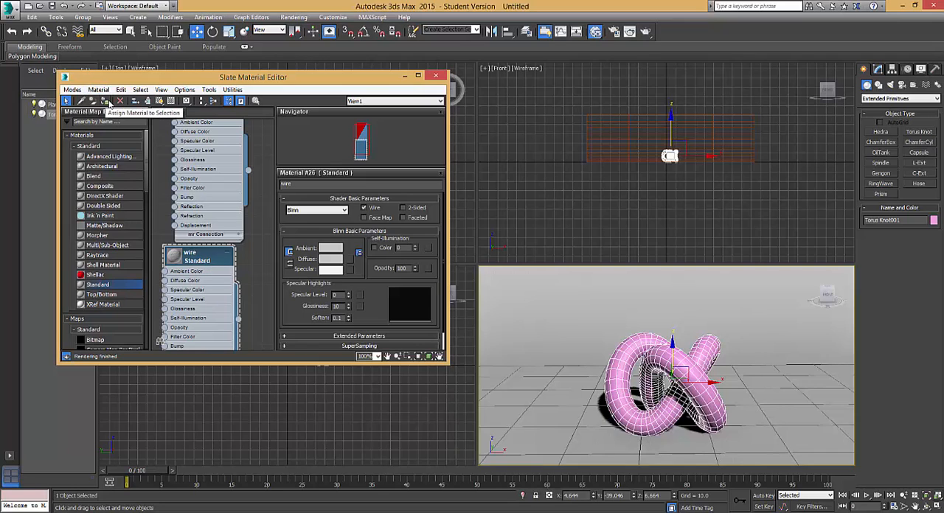
left_click(104, 101)
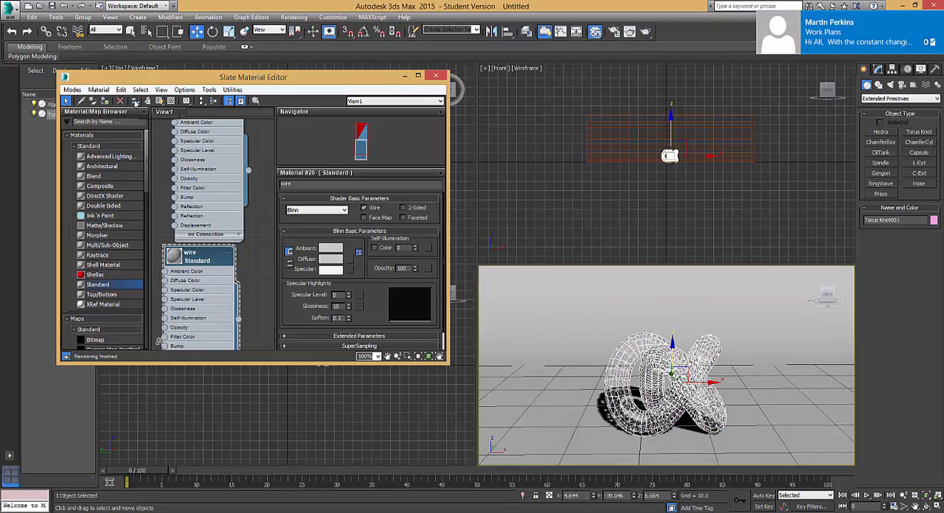
left_click(158, 101)
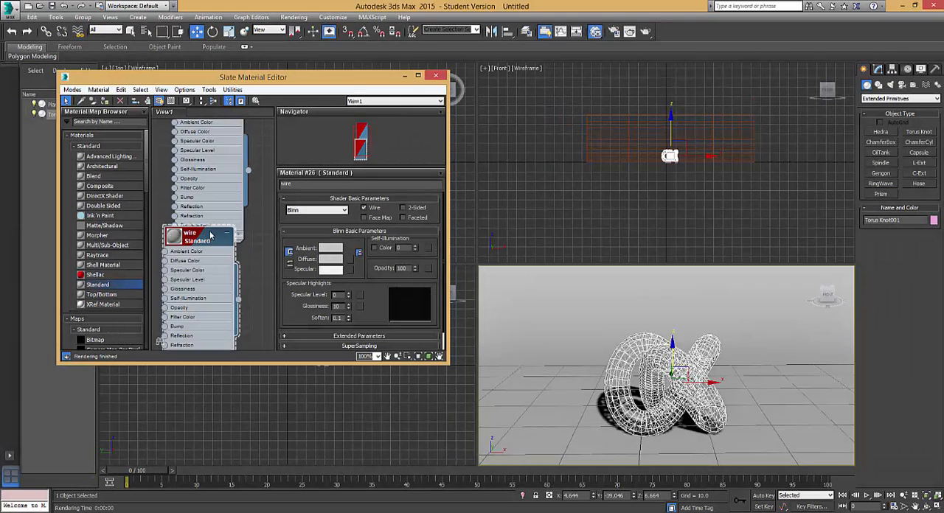
Set the diffuse color of the wire material to black.
left_click_drag(207, 236, 216, 219)
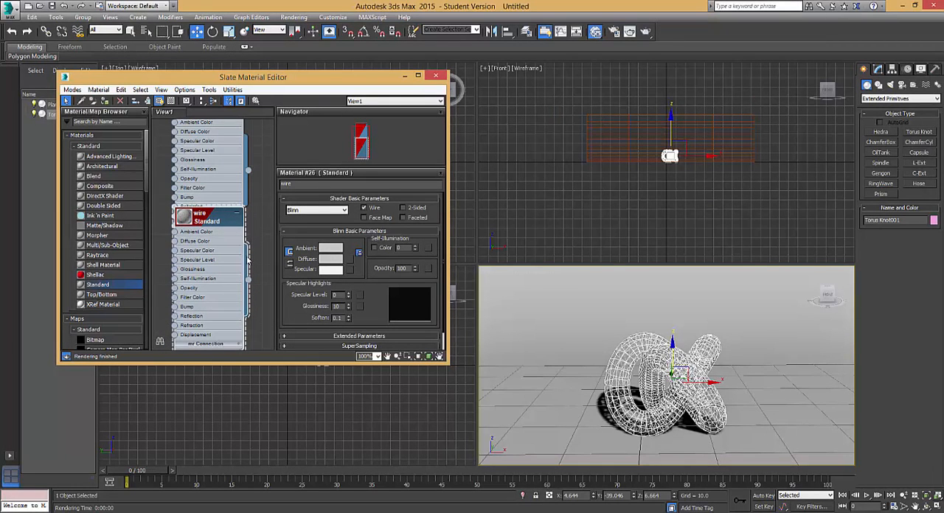
left_click(332, 259)
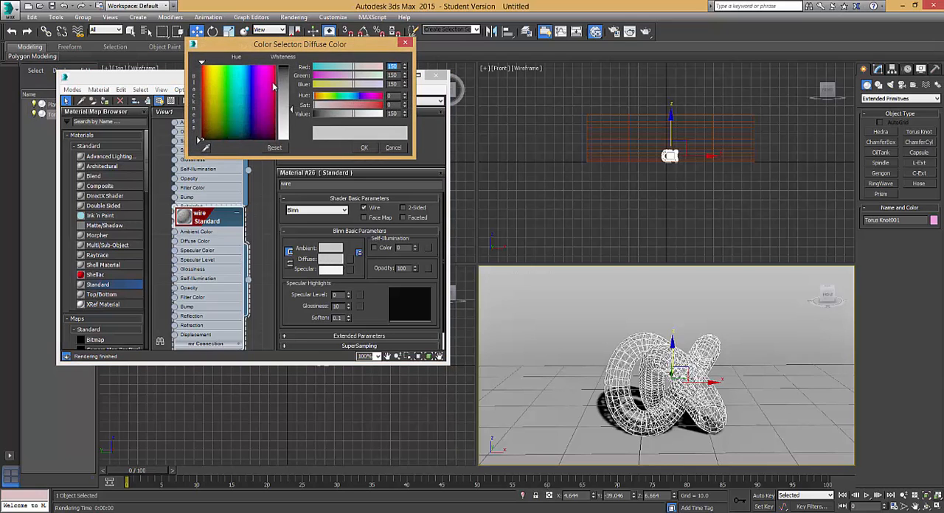
left_click_drag(291, 110, 286, 69)
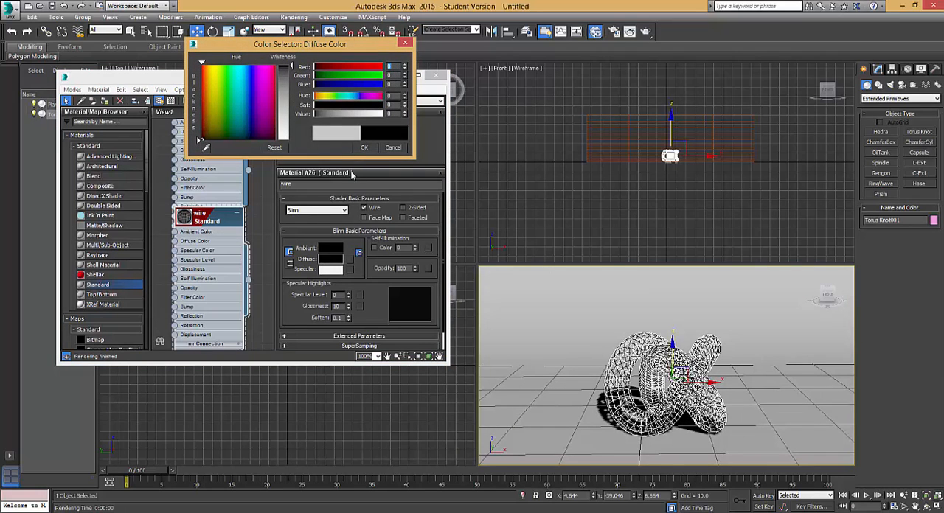
left_click(363, 148)
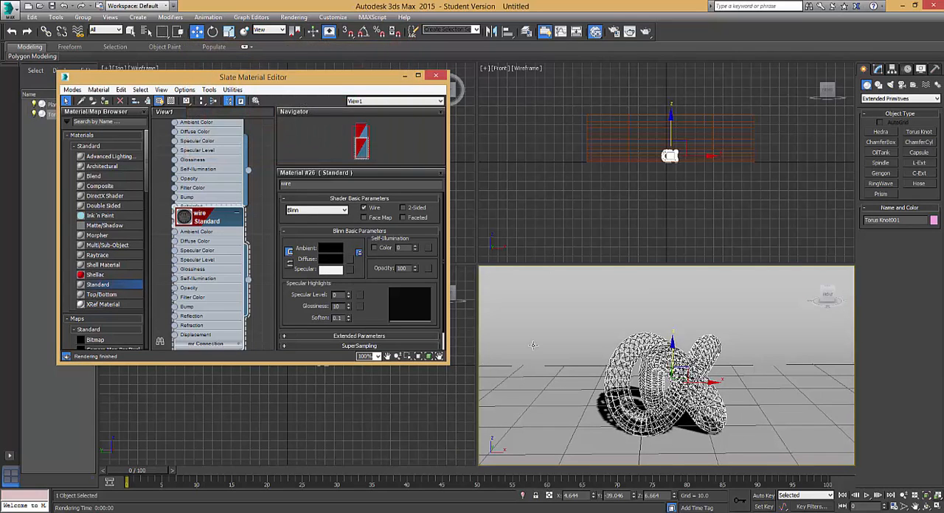
Render the Perspective view to check the wire material on the torus knot, and close the render window.
left_click(646, 31)
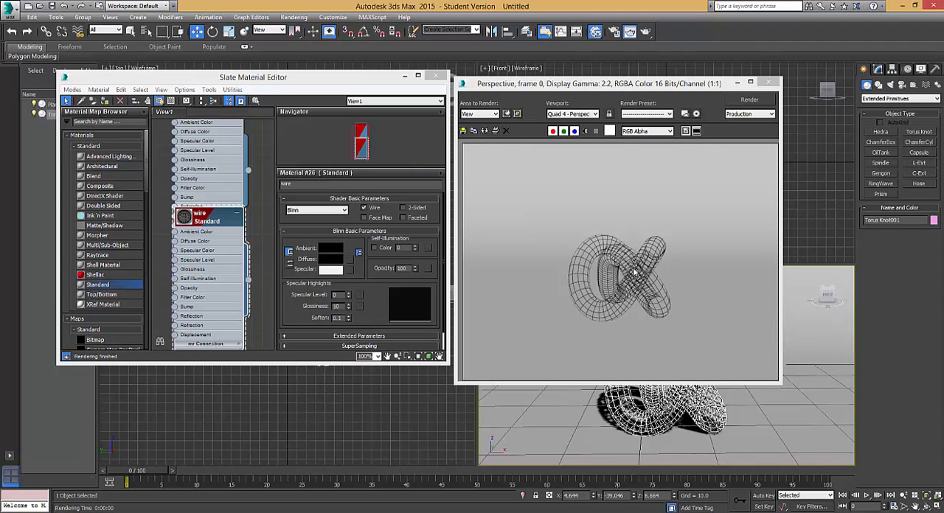
left_click(768, 82)
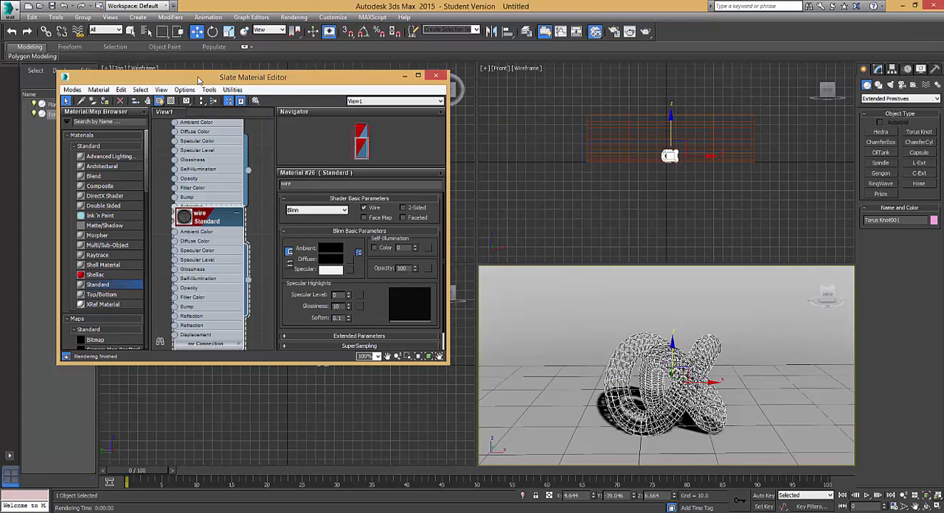
left_click_drag(225, 76, 219, 61)
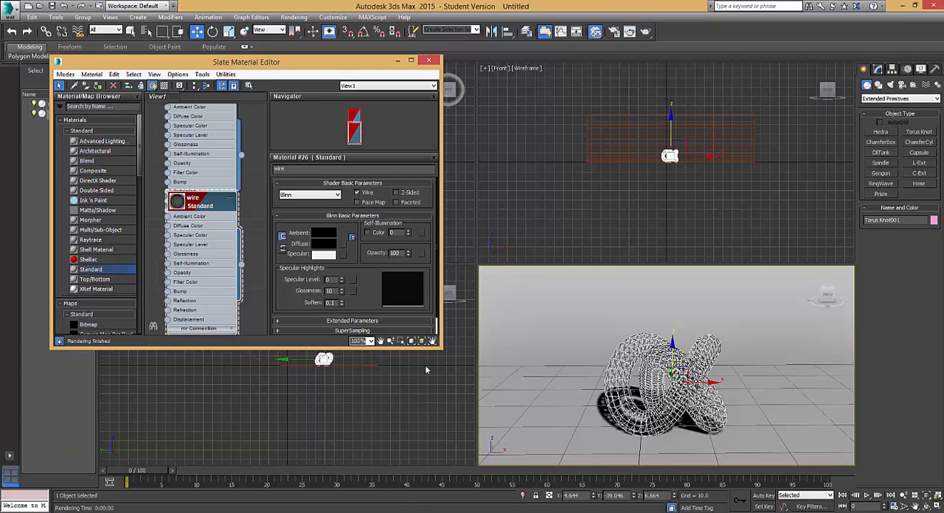
left_click_drag(334, 68, 306, 133)
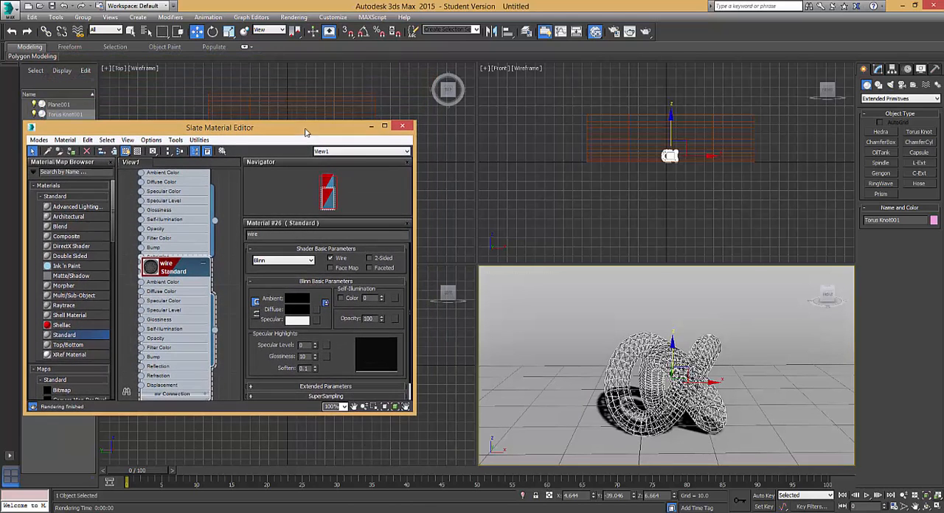
Put the material editor away and clone the torus knot in place as a Copy.
key("m")
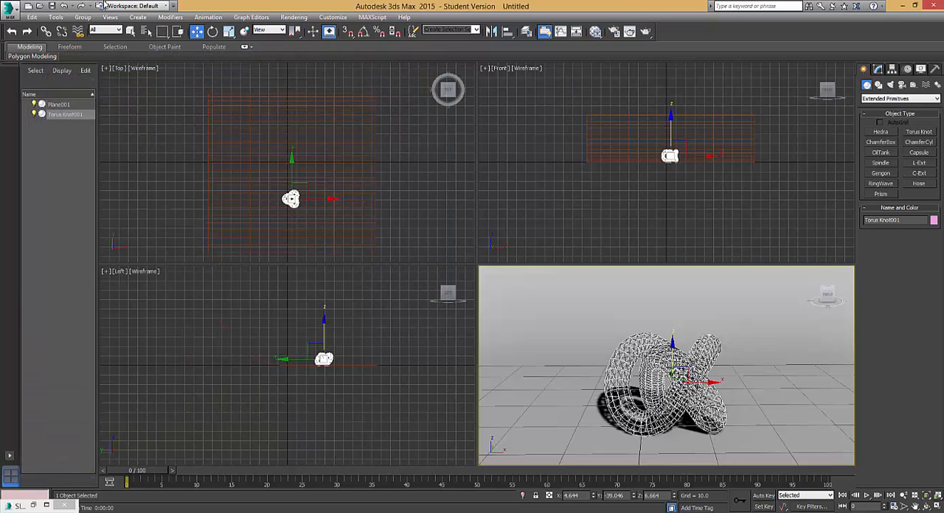
left_click(34, 17)
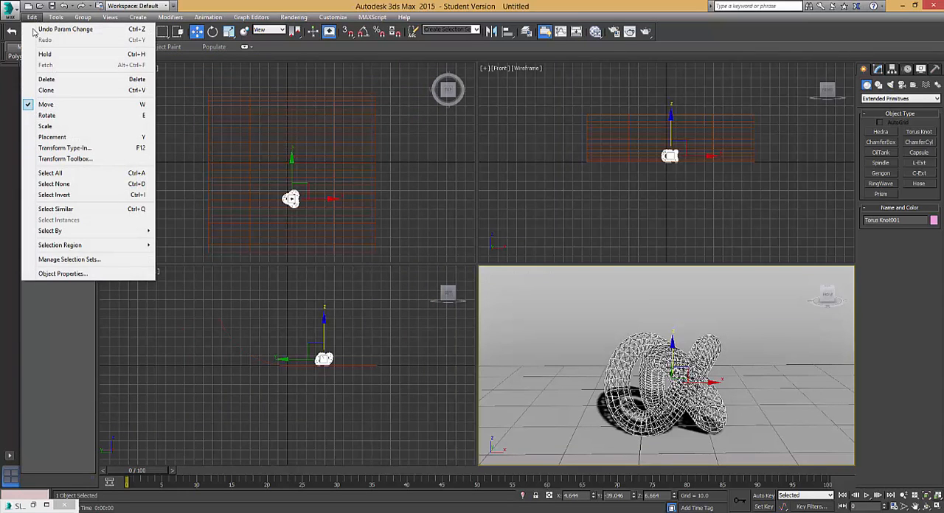
left_click(64, 90)
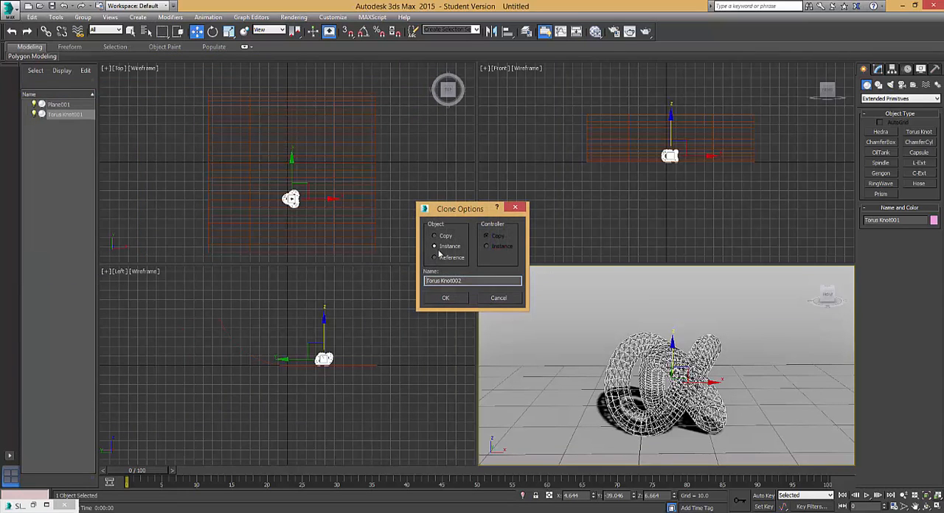
left_click(434, 236)
left_click(445, 297)
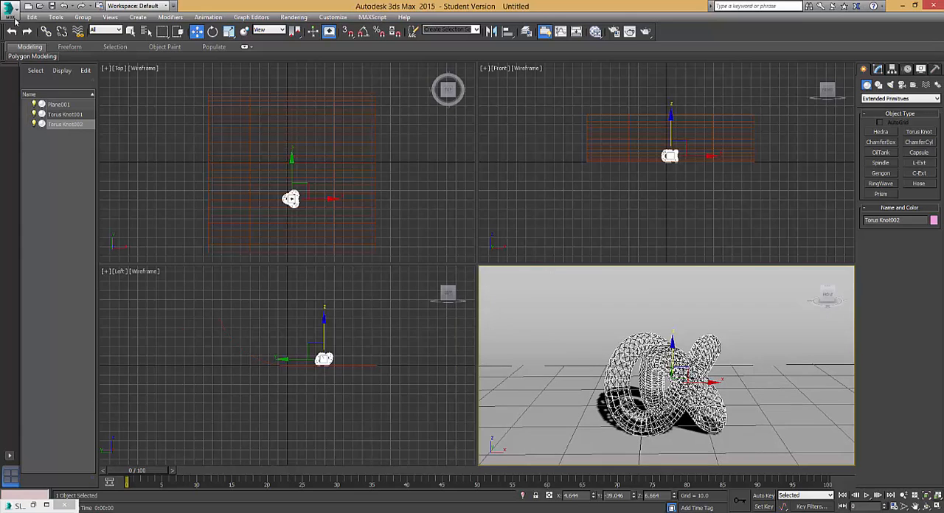
Assign the solid standard material 1 to the cloned torus knot, leaving the wire material on the original.
left_click(595, 31)
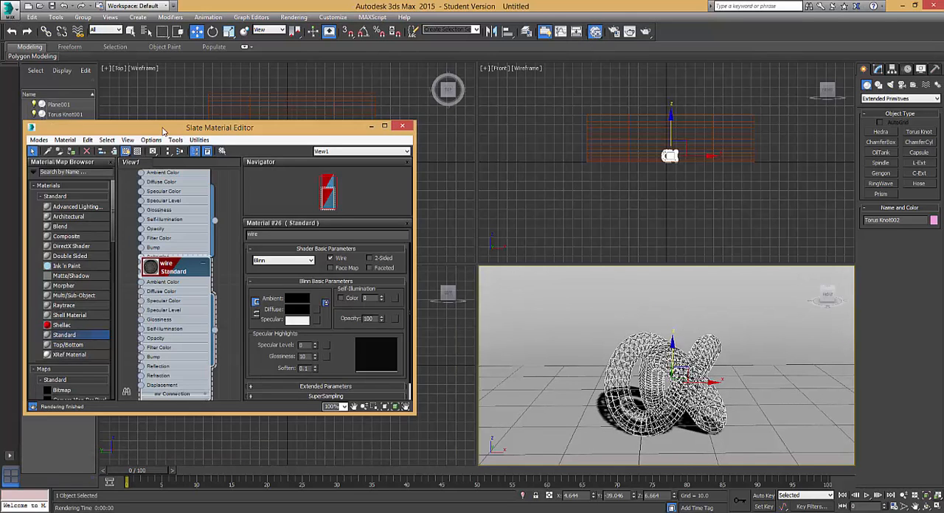
left_click_drag(163, 130, 197, 90)
middle_click_drag(232, 176, 226, 268)
left_click_drag(214, 210, 216, 169)
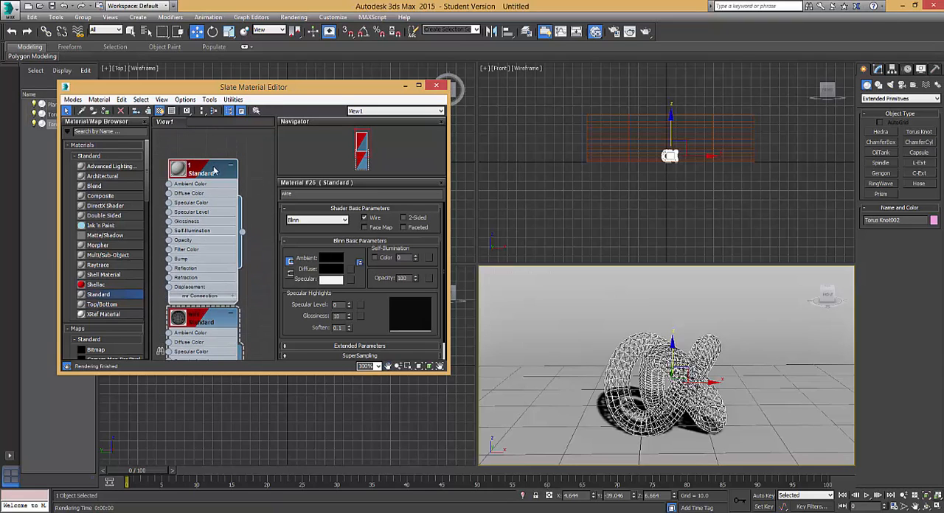
left_click(104, 112)
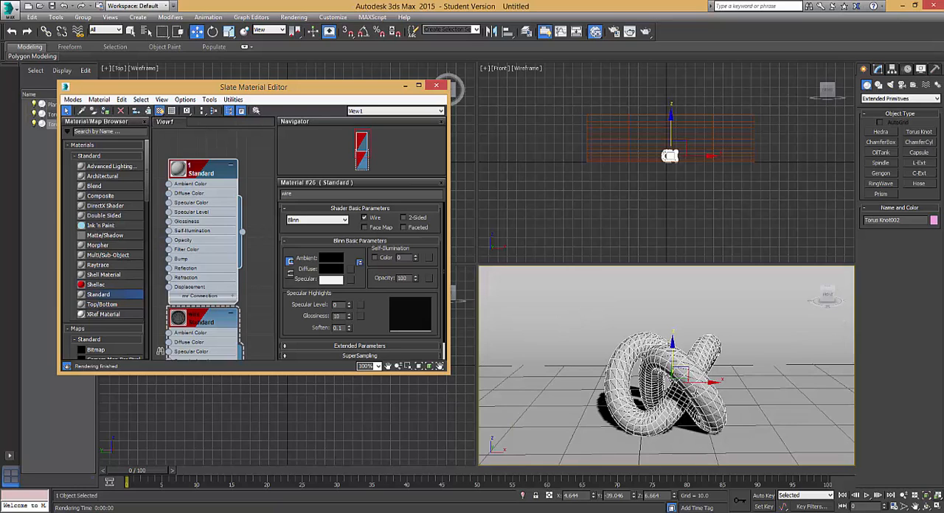
Render a closer Perspective view of the two overlapping torus knots to check the wireframe overlay.
scroll(744, 383, "up", 5)
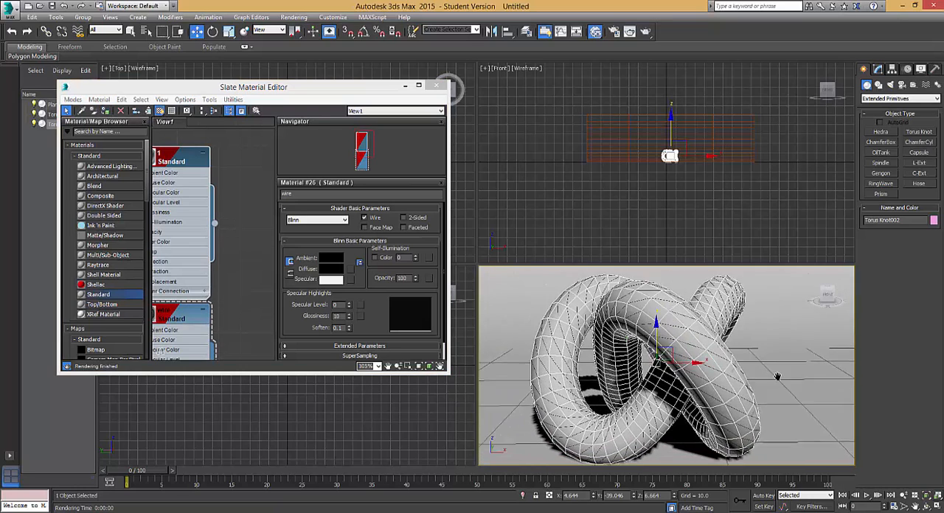
middle_click_drag(781, 380, 768, 373, "alt")
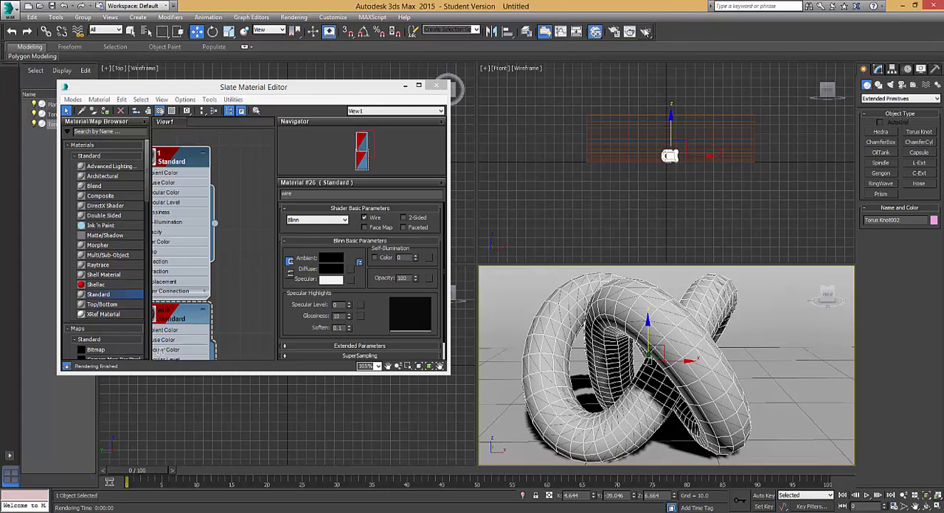
left_click(647, 32)
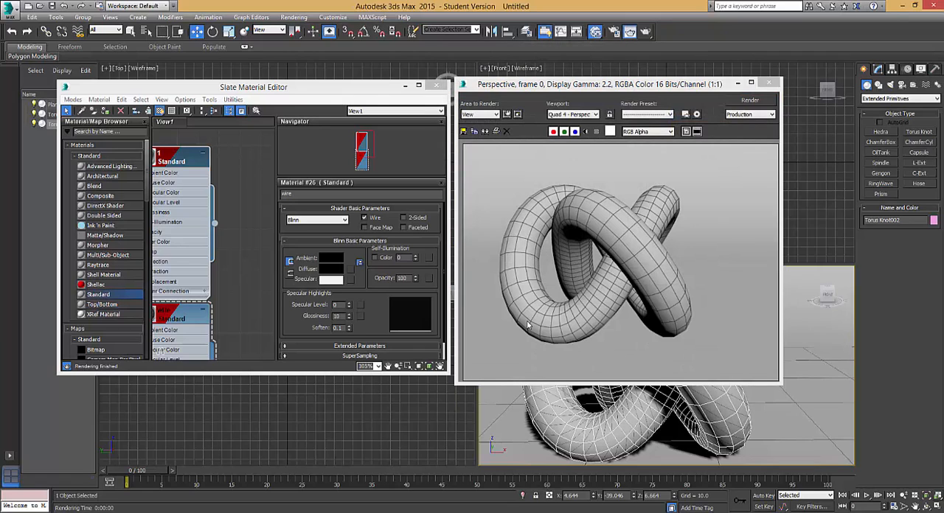